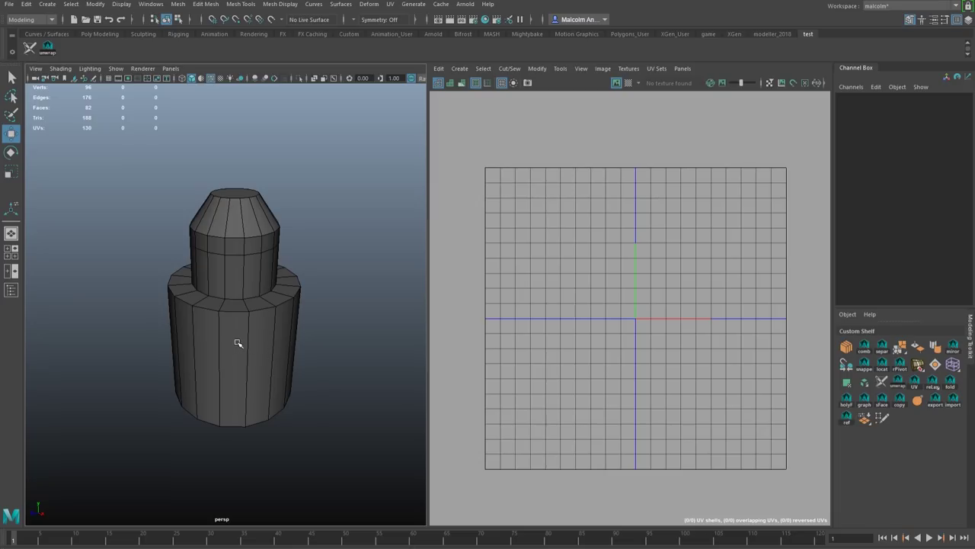
# - Select the stepped cylinder and display the checker map on it and in the UV Editor
pyautogui.keyDown('alt'); pyautogui.moveTo(236, 341); pyautogui.dragTo(307, 318); pyautogui.keyUp('alt')
pyautogui.click(272, 300)
pyautogui.click(628, 83)
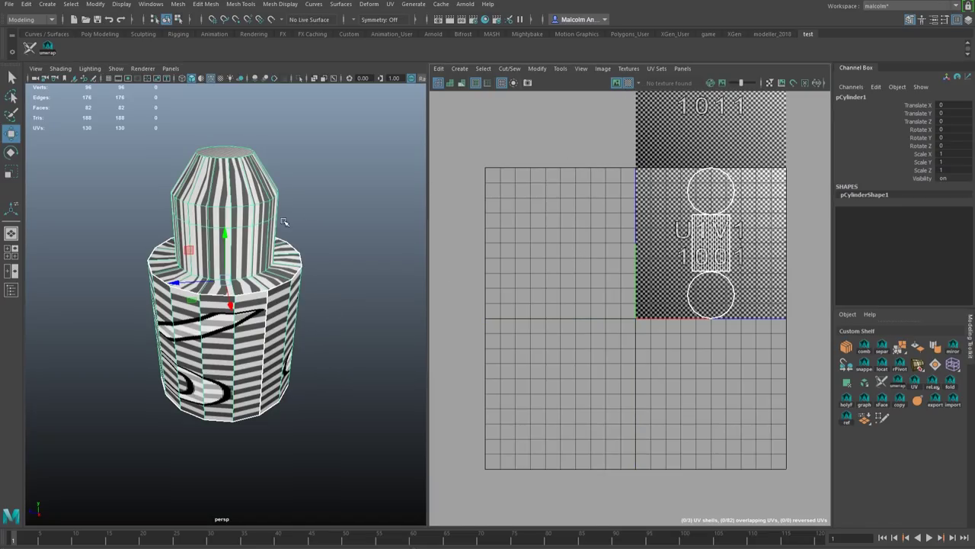
pyautogui.keyDown('alt'); pyautogui.moveTo(277, 222); pyautogui.dragTo(378, 205); pyautogui.keyUp('alt')
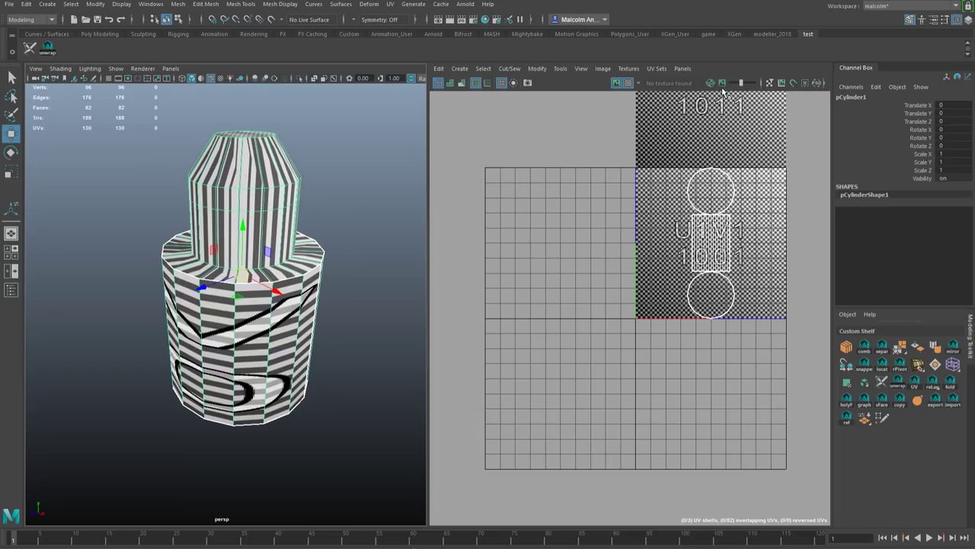
# - Dim the checker image so the UV wireframe stands out against it
pyautogui.moveTo(736, 83)
pyautogui.mouseDown()
pyautogui.moveTo(745, 85)
pyautogui.moveTo(727, 87)
pyautogui.moveTo(749, 86)
pyautogui.mouseUp()
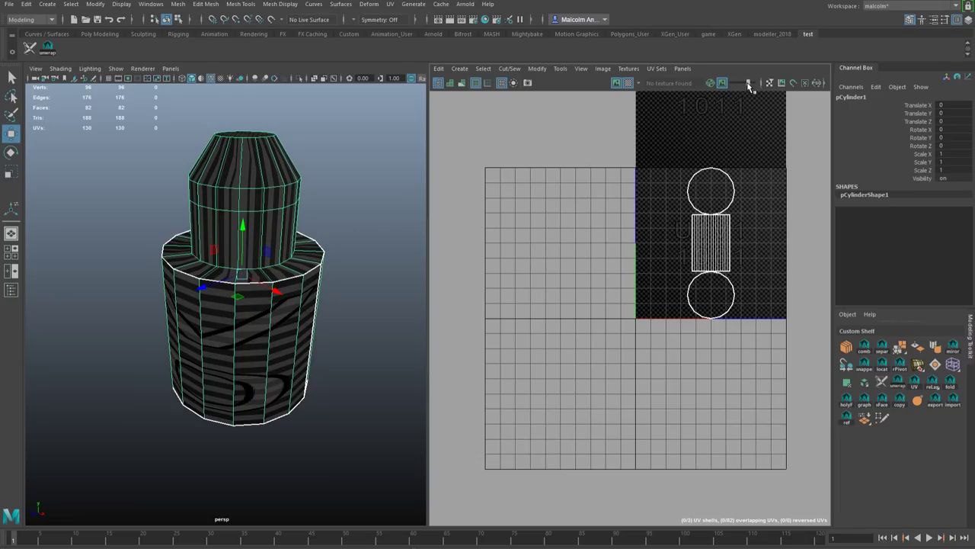
pyautogui.keyDown('alt'); pyautogui.moveTo(683, 183); pyautogui.dragTo(609, 233, button='middle'); pyautogui.keyUp('alt')
pyautogui.keyDown('alt'); pyautogui.moveTo(512, 275); pyautogui.dragTo(542, 252, button='middle'); pyautogui.keyUp('alt')
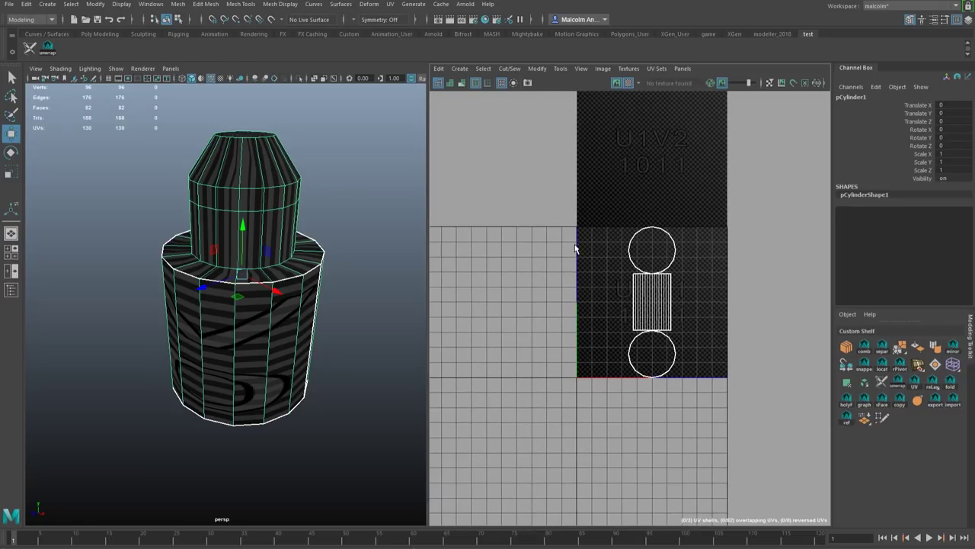
# - Apply a planar UV projection from the camera, fitted to the bounding box with image ratio kept, and return to object mode
pyautogui.keyDown('alt'); pyautogui.moveTo(342, 210); pyautogui.dragTo(341, 237); pyautogui.keyUp('alt')
pyautogui.click(848, 382)
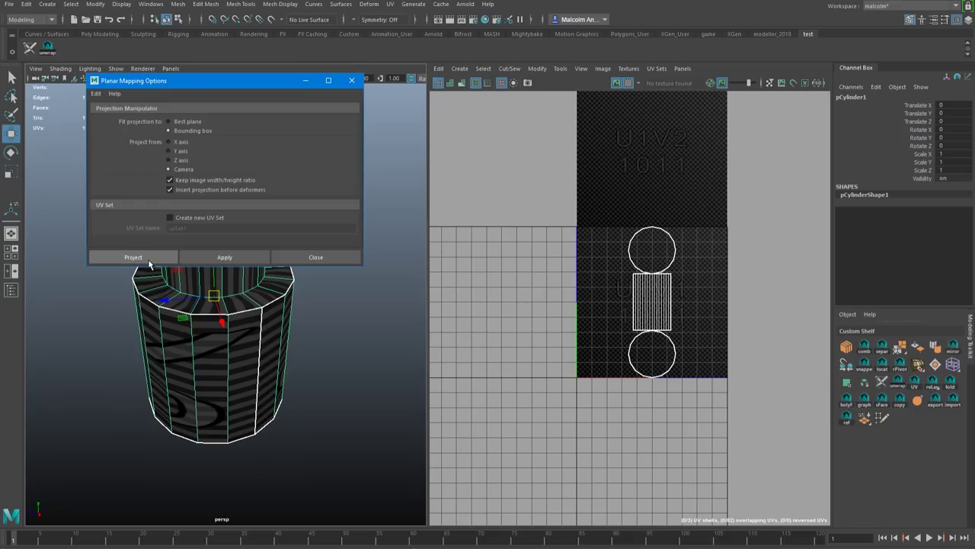
pyautogui.click(149, 262)
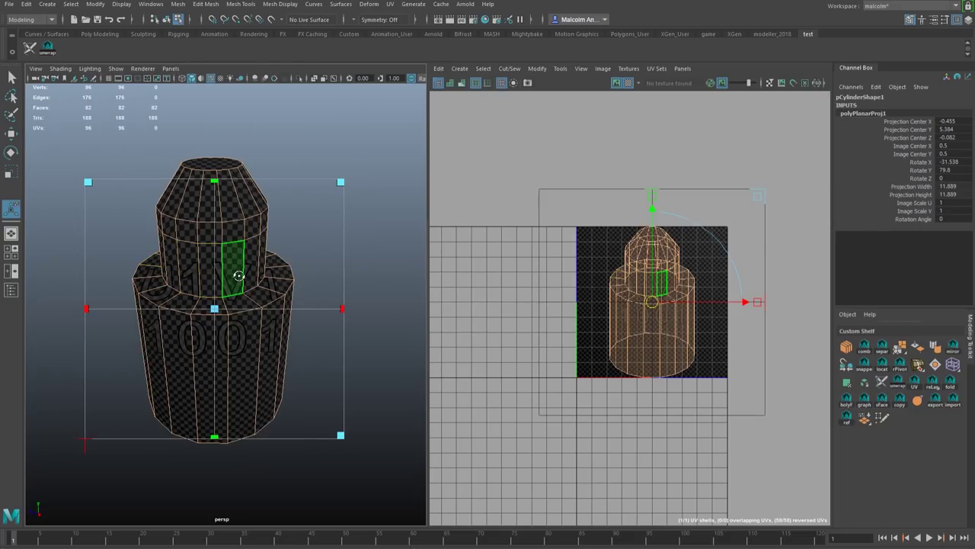
pyautogui.press('F8')
pyautogui.press('w')
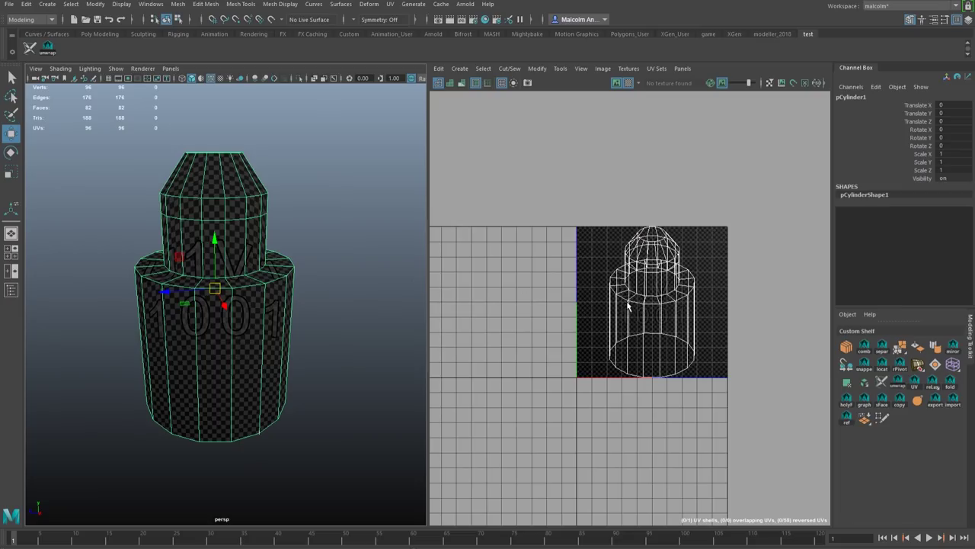
# - Activate the 3D Cut and Sew UV Tool on the projected cylinder
pyautogui.keyDown('alt'); pyautogui.moveTo(196, 320); pyautogui.dragTo(243, 312); pyautogui.keyUp('alt')
pyautogui.keyDown('alt'); pyautogui.moveTo(243, 313); pyautogui.dragTo(256, 322, button='right'); pyautogui.keyUp('alt')
pyautogui.moveTo(257, 323)
pyautogui.keyDown('alt'); pyautogui.mouseDown()
pyautogui.moveTo(224, 327)
pyautogui.moveTo(273, 323)
pyautogui.mouseUp(); pyautogui.keyUp('alt')
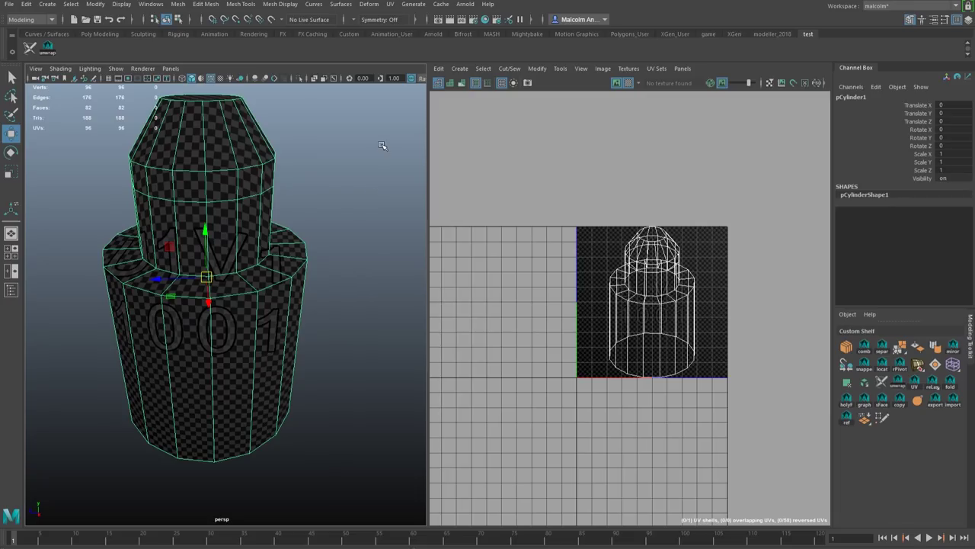
pyautogui.click(390, 5)
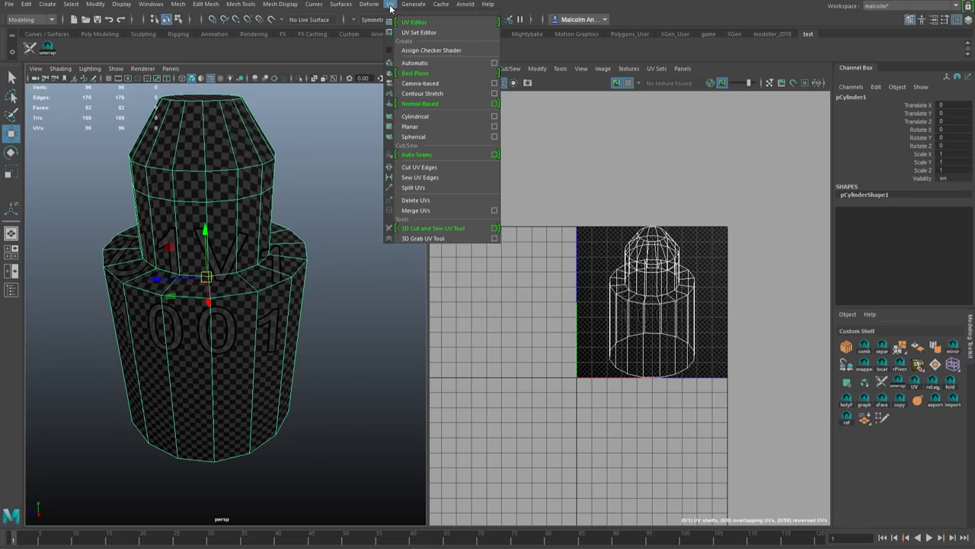
pyautogui.click(419, 230)
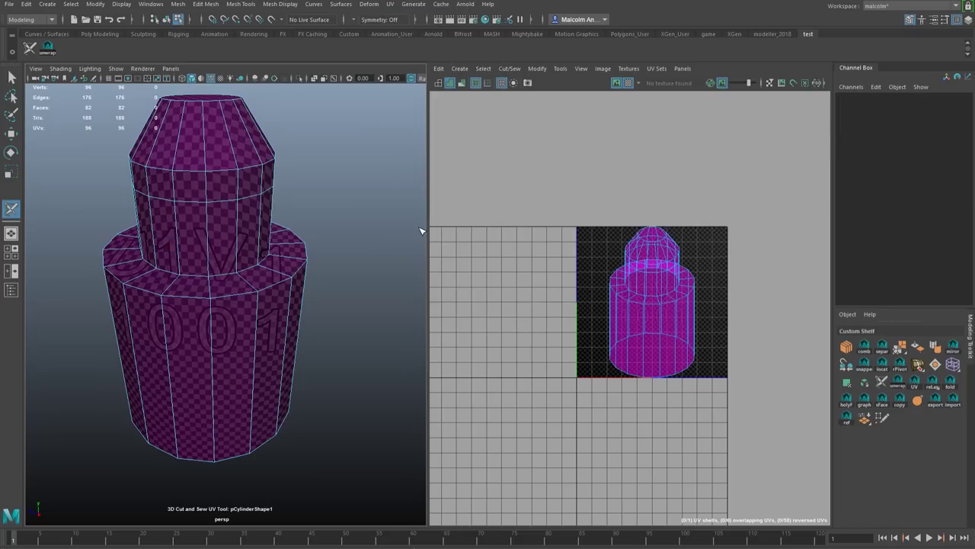
pyautogui.scroll(-4, 343, 214)
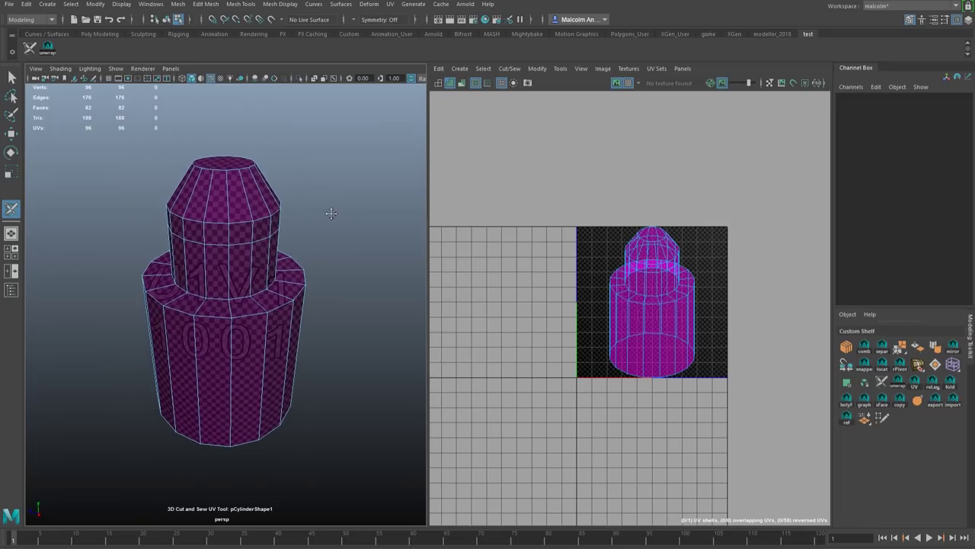
pyautogui.scroll(3, 333, 213)
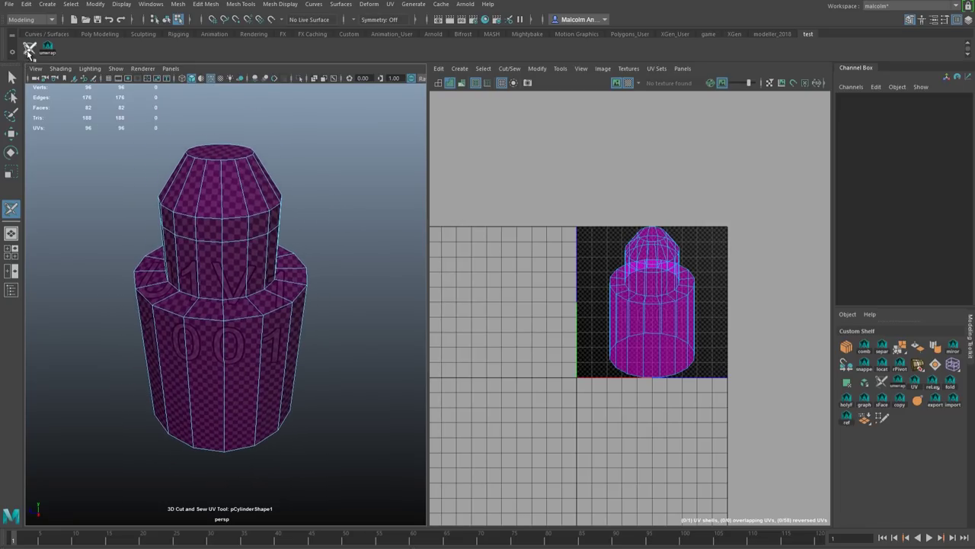
pyautogui.keyDown('alt'); pyautogui.moveTo(327, 213); pyautogui.dragTo(327, 221, button='middle'); pyautogui.keyUp('alt')
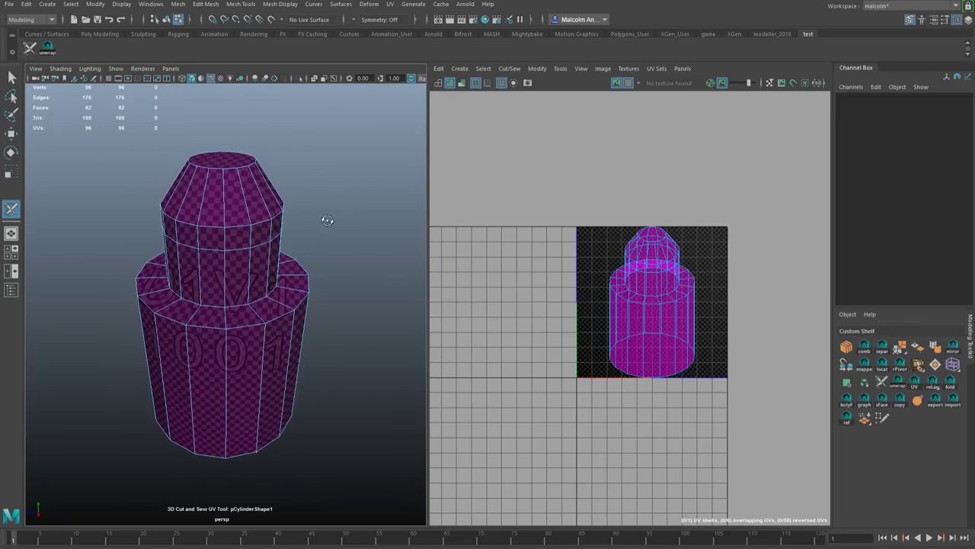
pyautogui.scroll(-3, 312, 213)
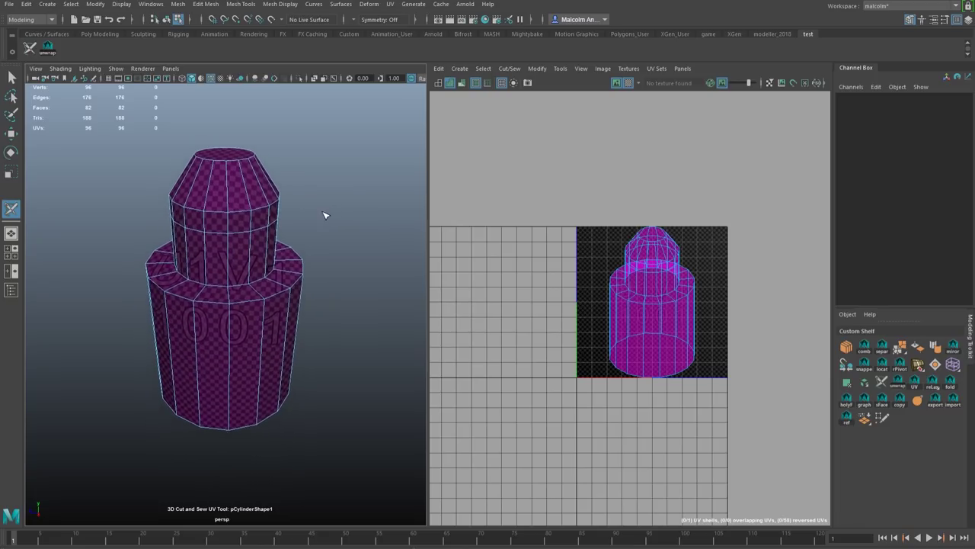
pyautogui.scroll(2, 335, 214)
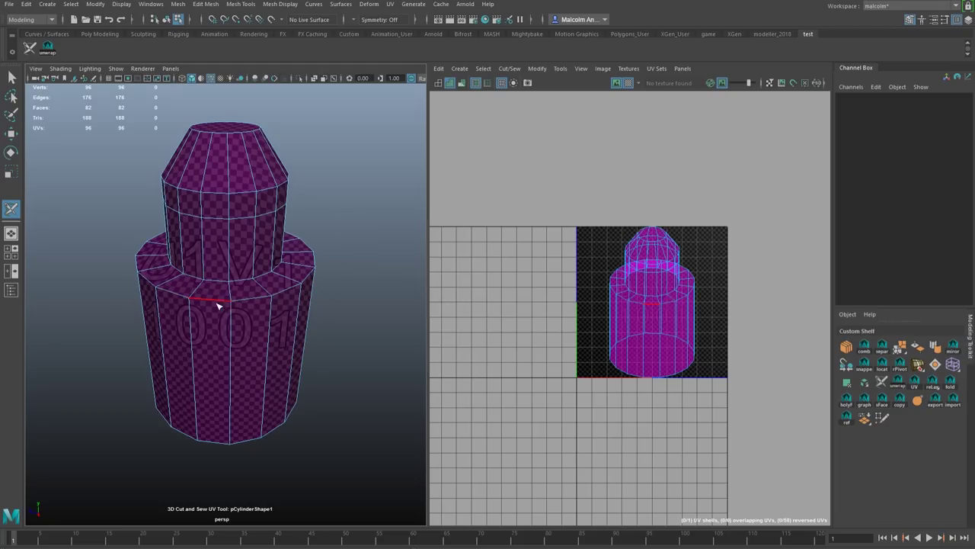
# - Cut the UVs along the full edge loop around the outer rim of the lower body's shoulder
pyautogui.moveTo(270, 294)
pyautogui.keyDown('alt'); pyautogui.mouseDown()
pyautogui.moveTo(270, 318)
pyautogui.moveTo(268, 250)
pyautogui.moveTo(262, 296)
pyautogui.moveTo(226, 285)
pyautogui.moveTo(278, 291)
pyautogui.mouseUp(); pyautogui.keyUp('alt')
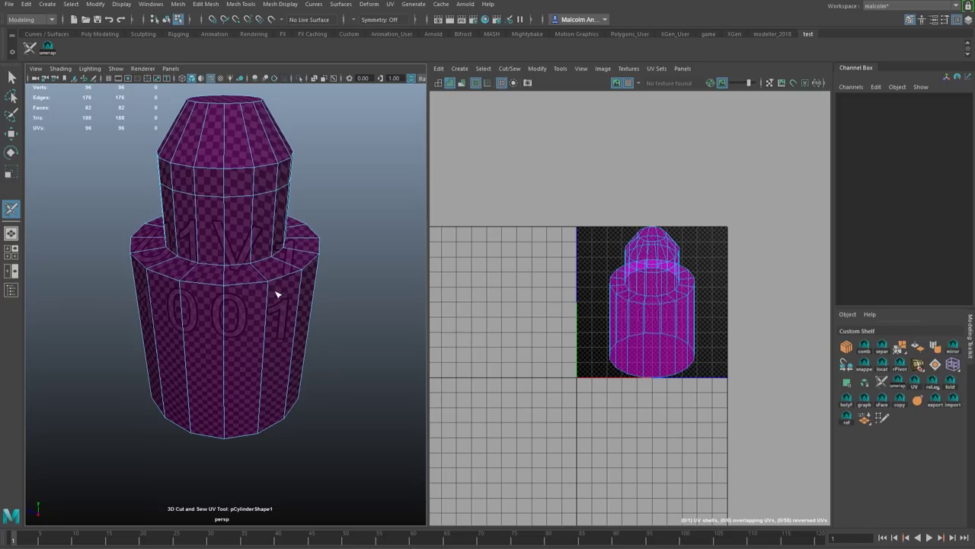
pyautogui.keyDown('alt'); pyautogui.moveTo(254, 292); pyautogui.dragTo(300, 325); pyautogui.keyUp('alt')
pyautogui.doubleClick(250, 291)
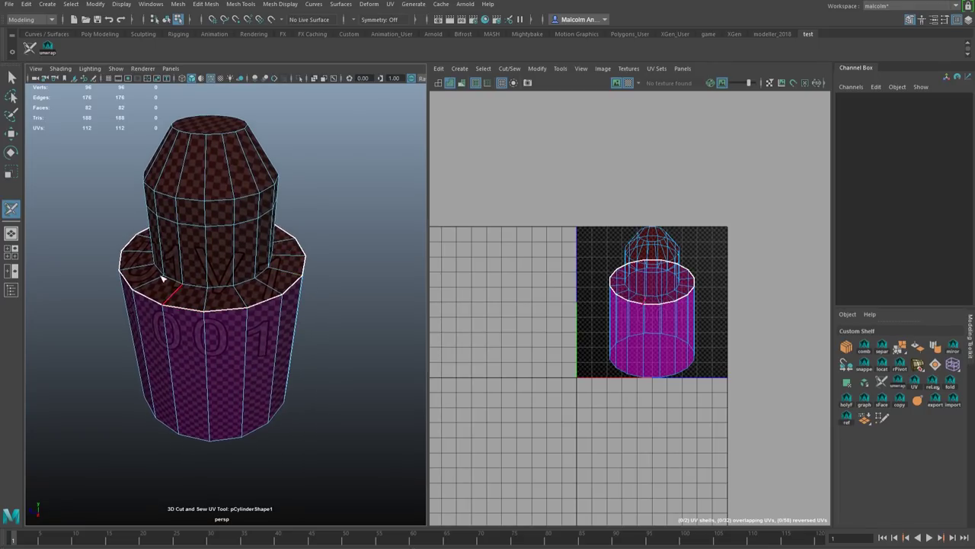
# - Cut two neighbouring vertical edge lines on the upper section, from the shoulder rim up to the top cap
pyautogui.moveTo(202, 318)
pyautogui.keyDown('alt'); pyautogui.mouseDown()
pyautogui.moveTo(211, 283)
pyautogui.moveTo(196, 311)
pyautogui.moveTo(226, 294)
pyautogui.moveTo(206, 300)
pyautogui.moveTo(207, 311)
pyautogui.mouseUp(); pyautogui.keyUp('alt')
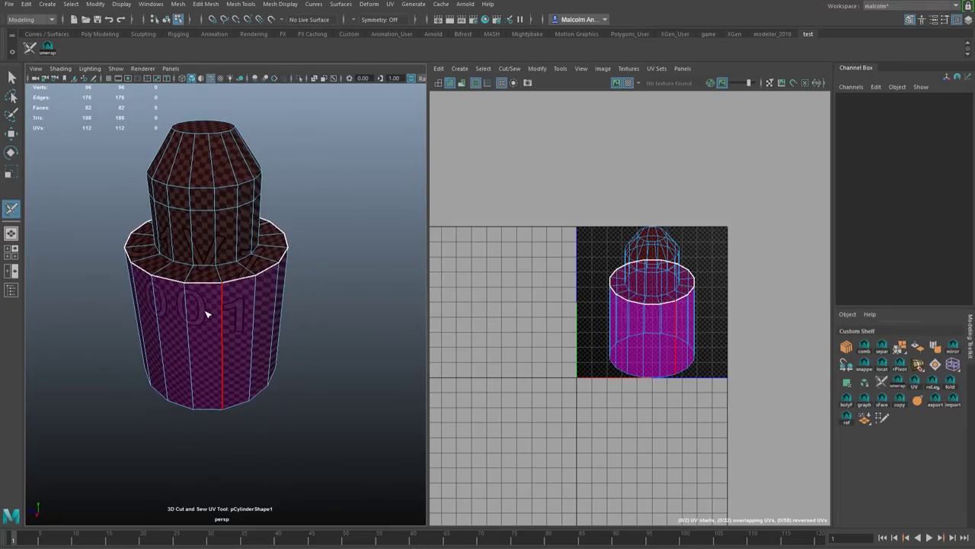
pyautogui.doubleClick(195, 234)
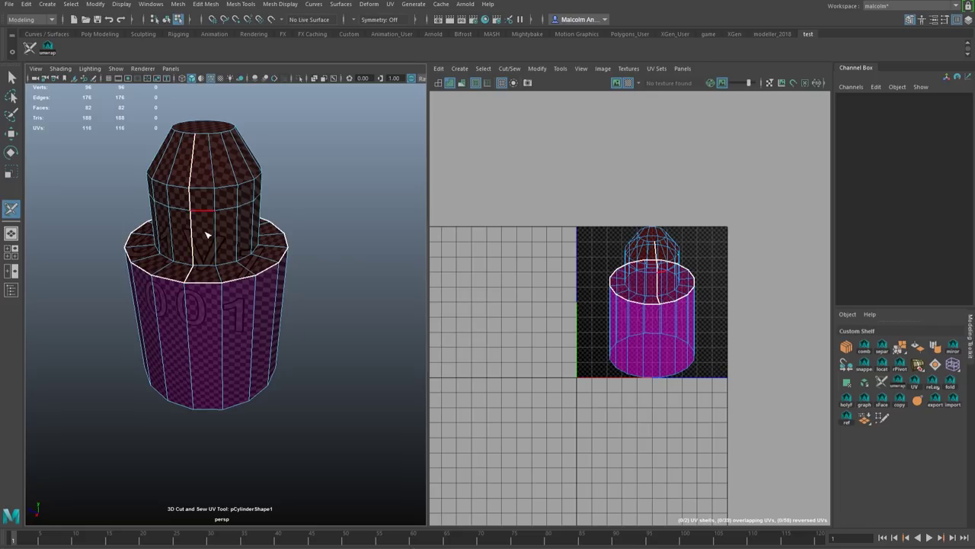
pyautogui.keyDown('alt'); pyautogui.moveTo(233, 211); pyautogui.dragTo(241, 233); pyautogui.keyUp('alt')
pyautogui.doubleClick(241, 233)
# - Cut the UVs along the edges around the rim of the model's bottom cap
pyautogui.keyDown('alt'); pyautogui.moveTo(338, 241); pyautogui.dragTo(246, 269); pyautogui.keyUp('alt')
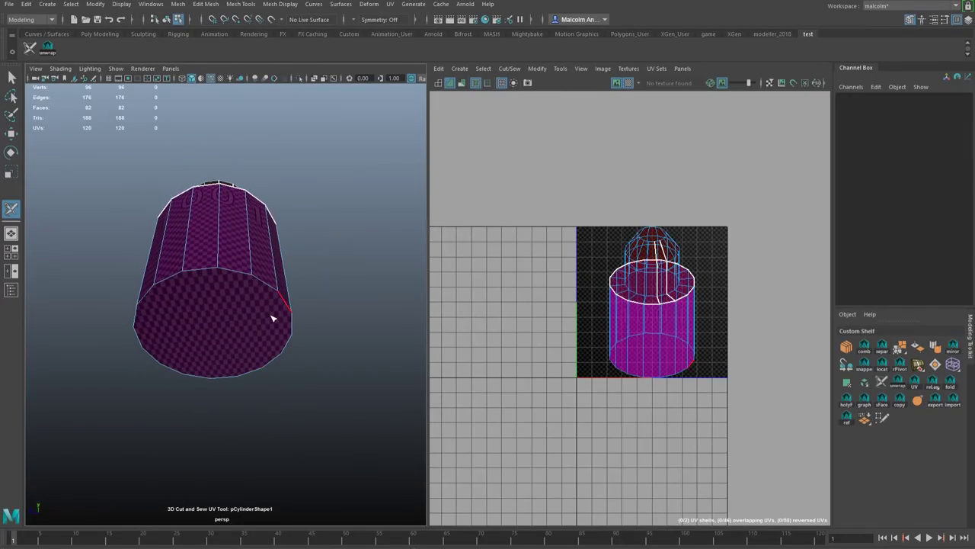
pyautogui.keyDown('alt'); pyautogui.moveTo(273, 318); pyautogui.dragTo(213, 269); pyautogui.keyUp('alt')
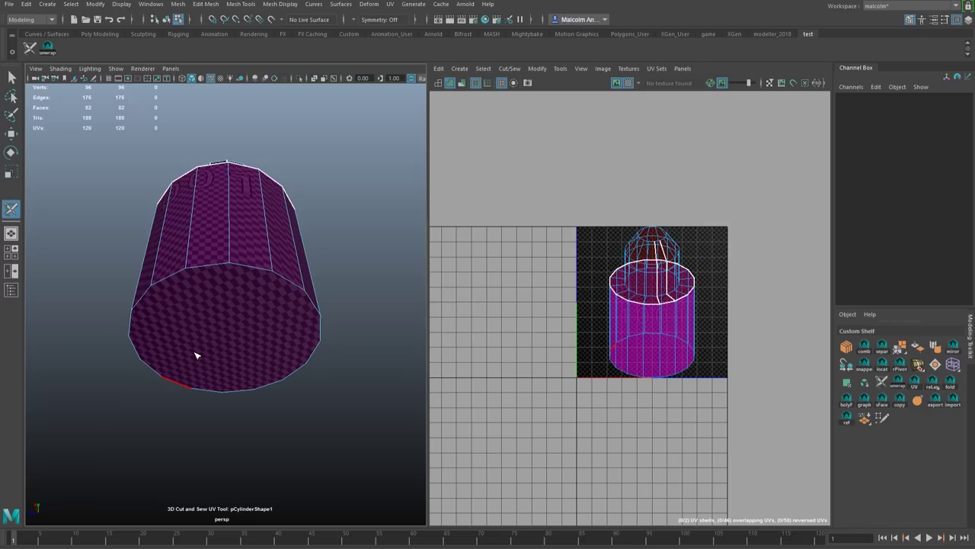
pyautogui.keyDown('alt'); pyautogui.moveTo(294, 244); pyautogui.dragTo(227, 266); pyautogui.keyUp('alt')
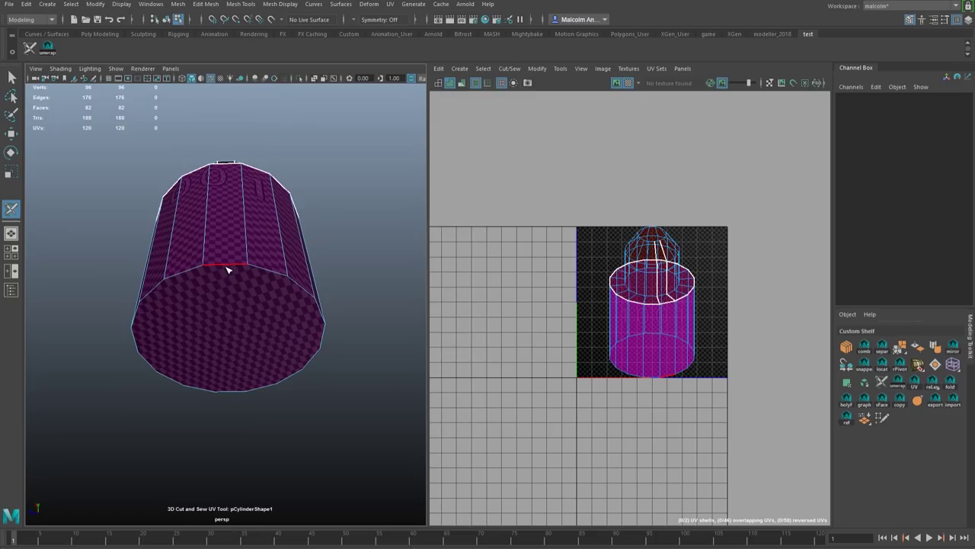
pyautogui.keyDown('alt'); pyautogui.moveTo(234, 289); pyautogui.dragTo(257, 282); pyautogui.keyUp('alt')
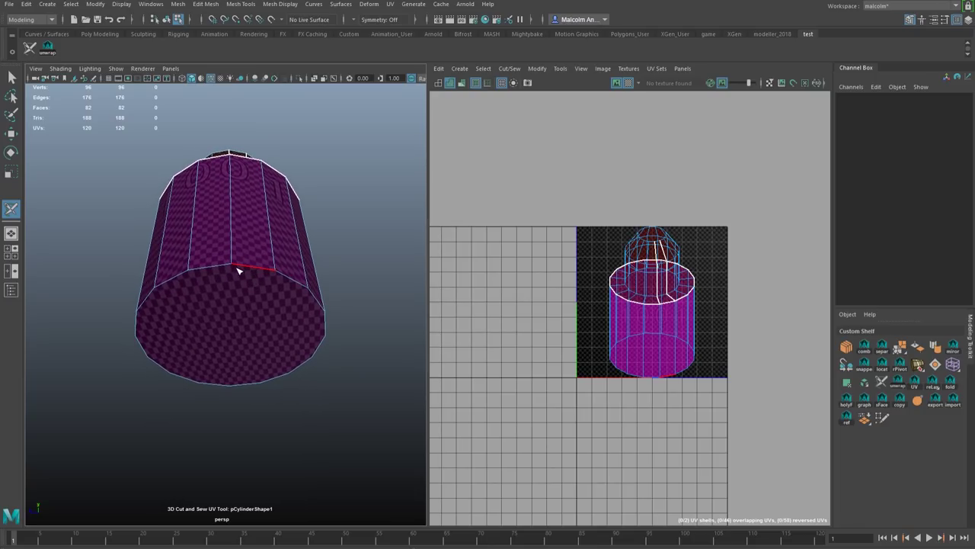
pyautogui.moveTo(216, 269)
pyautogui.mouseDown()
pyautogui.moveTo(168, 279)
pyautogui.moveTo(148, 296)
pyautogui.moveTo(143, 340)
pyautogui.moveTo(189, 381)
pyautogui.moveTo(222, 387)
pyautogui.moveTo(280, 377)
pyautogui.mouseUp()
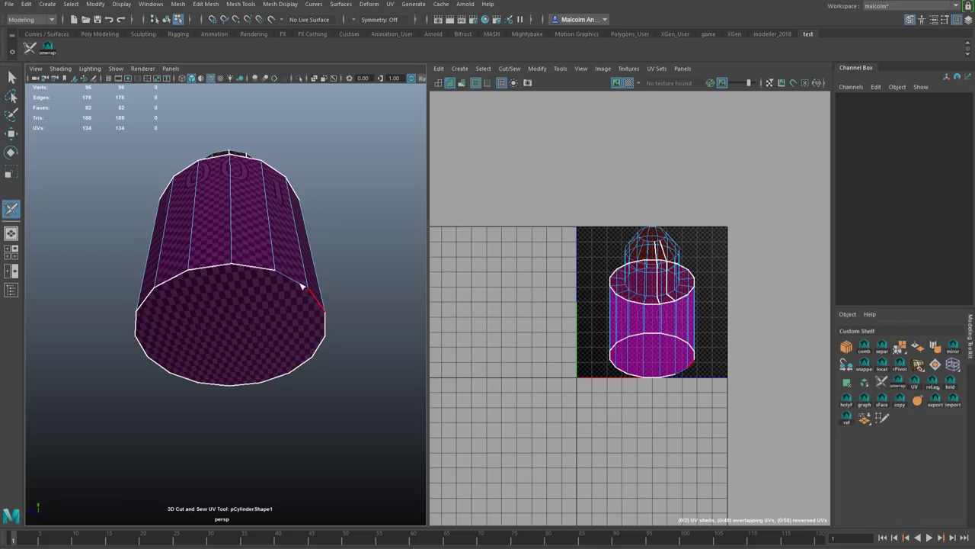
# - Sew the two vertical cuts on the upper section back together
pyautogui.keyDown('alt'); pyautogui.moveTo(324, 339); pyautogui.dragTo(319, 302); pyautogui.keyUp('alt')
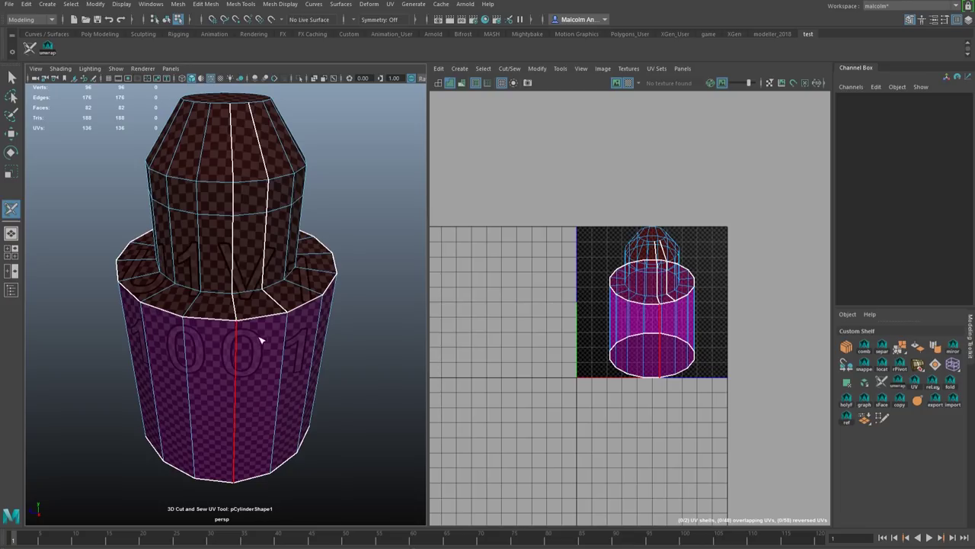
pyautogui.keyDown('alt'); pyautogui.moveTo(263, 337); pyautogui.dragTo(301, 301); pyautogui.keyUp('alt')
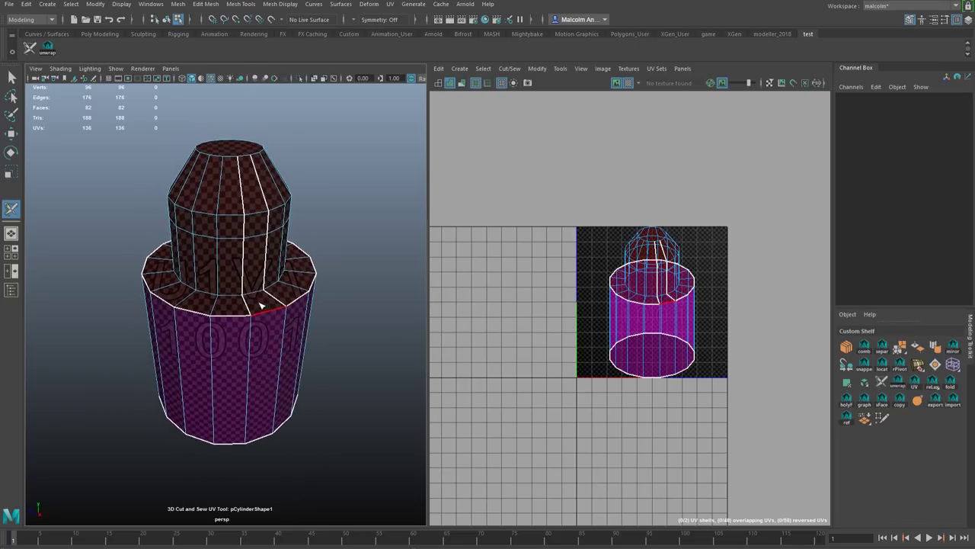
pyautogui.click(240, 216)
pyautogui.keyDown('ctrl'); pyautogui.click(268, 202); pyautogui.keyUp('ctrl')
pyautogui.moveTo(359, 252)
pyautogui.keyDown('alt'); pyautogui.mouseDown()
pyautogui.moveTo(359, 277)
pyautogui.moveTo(357, 261)
pyautogui.moveTo(309, 253)
pyautogui.moveTo(348, 266)
pyautogui.mouseUp(); pyautogui.keyUp('alt')
# - Cut the UVs along the edge loop where the tapered tip meets the straight neck
pyautogui.scroll(2, 345, 263)
pyautogui.doubleClick(242, 241)
pyautogui.keyDown('alt'); pyautogui.moveTo(244, 246); pyautogui.dragTo(246, 266); pyautogui.keyUp('alt')
pyautogui.keyDown('alt'); pyautogui.moveTo(246, 266); pyautogui.dragTo(286, 262, button='right'); pyautogui.keyUp('alt')
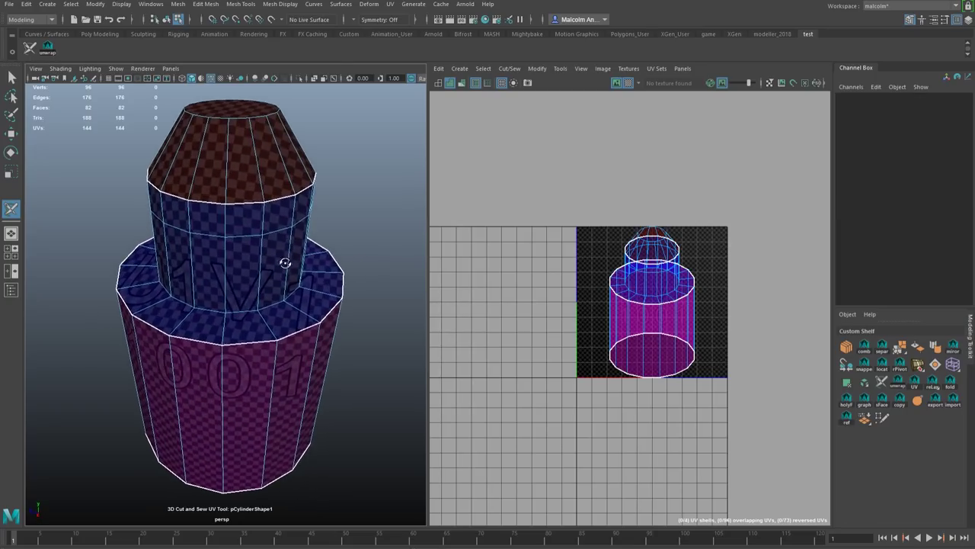
# - Cut the UVs along the edge loop where the neck meets the flat shoulder
pyautogui.keyDown('alt'); pyautogui.moveTo(285, 262); pyautogui.dragTo(224, 290); pyautogui.keyUp('alt')
pyautogui.doubleClick(224, 289)
pyautogui.scroll(-3, 265, 235)
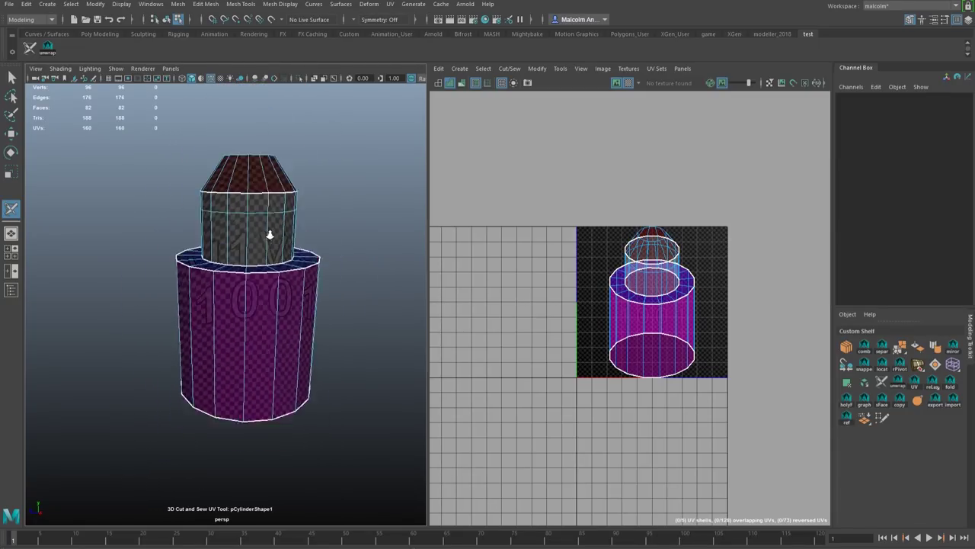
# - Cut the UVs along the edge loop around the rim of the flat top cap
pyautogui.keyDown('alt'); pyautogui.moveTo(265, 234); pyautogui.dragTo(229, 284); pyautogui.keyUp('alt')
pyautogui.scroll(1, 229, 284)
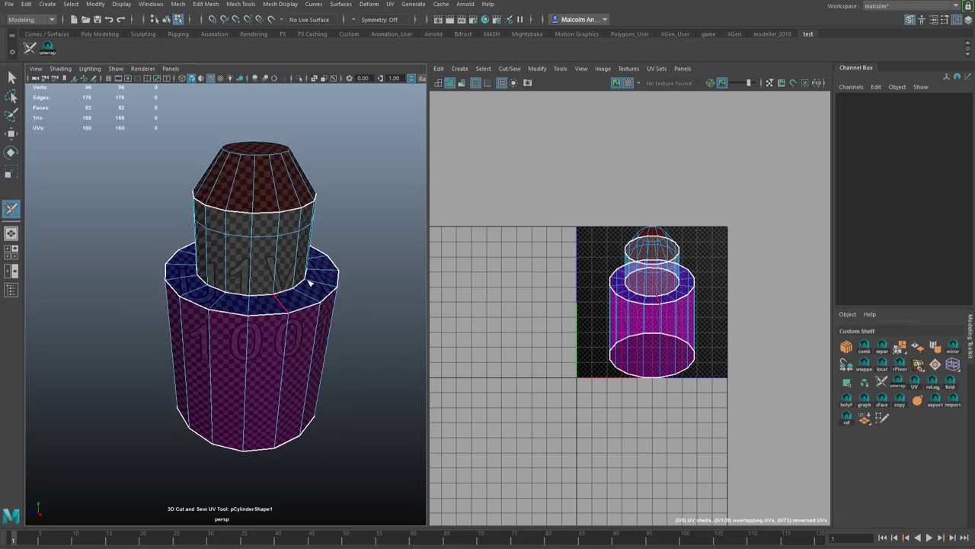
pyautogui.keyDown('alt'); pyautogui.moveTo(343, 257); pyautogui.dragTo(338, 298); pyautogui.keyUp('alt')
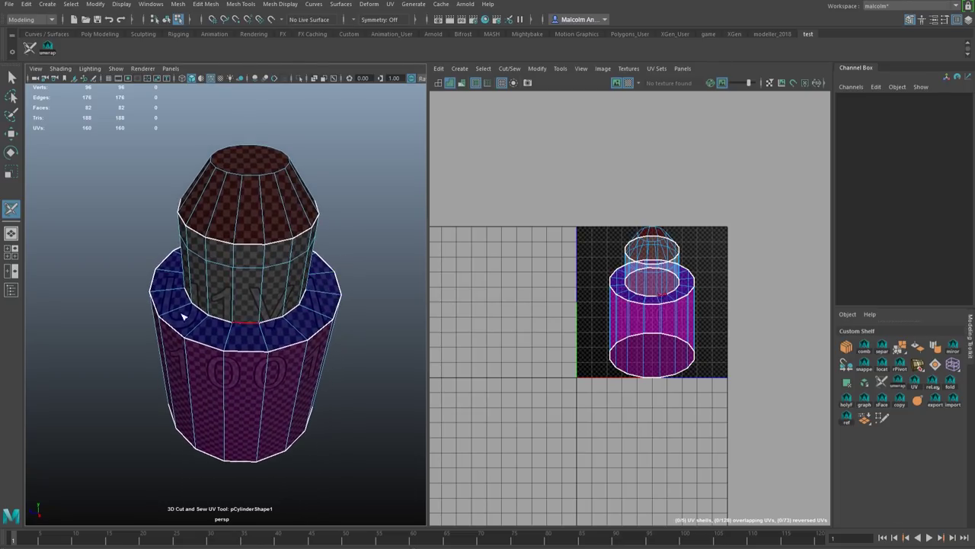
pyautogui.keyDown('alt'); pyautogui.moveTo(268, 366); pyautogui.dragTo(195, 262); pyautogui.keyUp('alt')
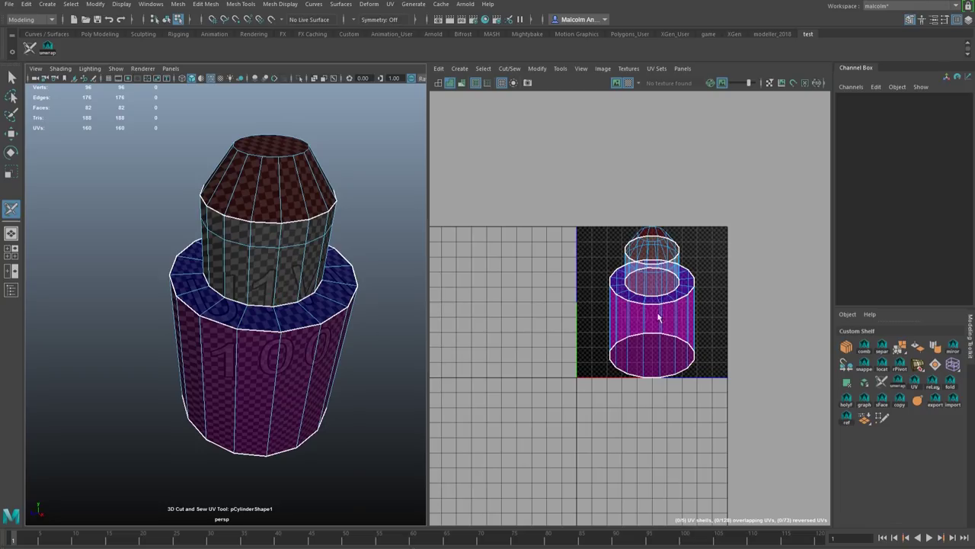
pyautogui.keyDown('alt'); pyautogui.moveTo(233, 253); pyautogui.dragTo(180, 270, button='middle'); pyautogui.keyUp('alt')
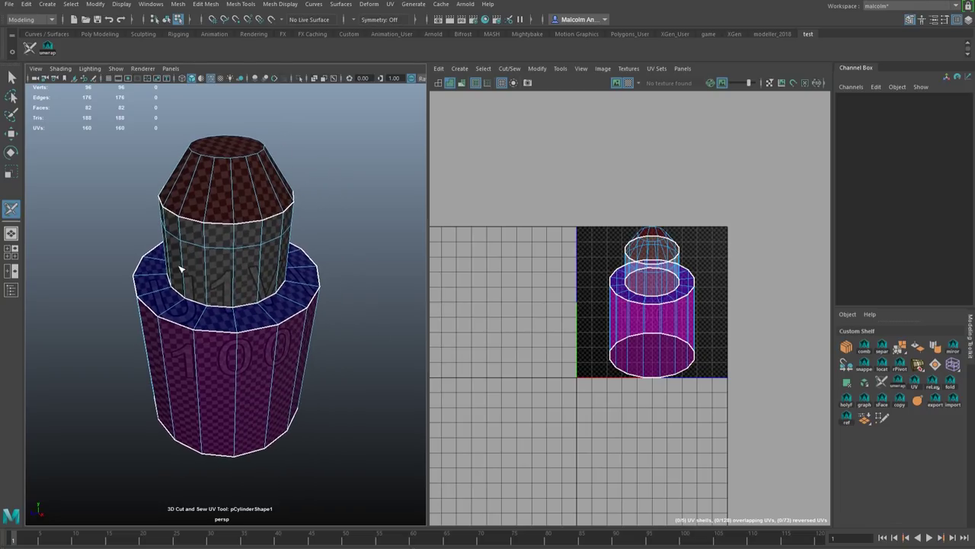
pyautogui.keyDown('alt'); pyautogui.moveTo(212, 286); pyautogui.dragTo(272, 338); pyautogui.keyUp('alt')
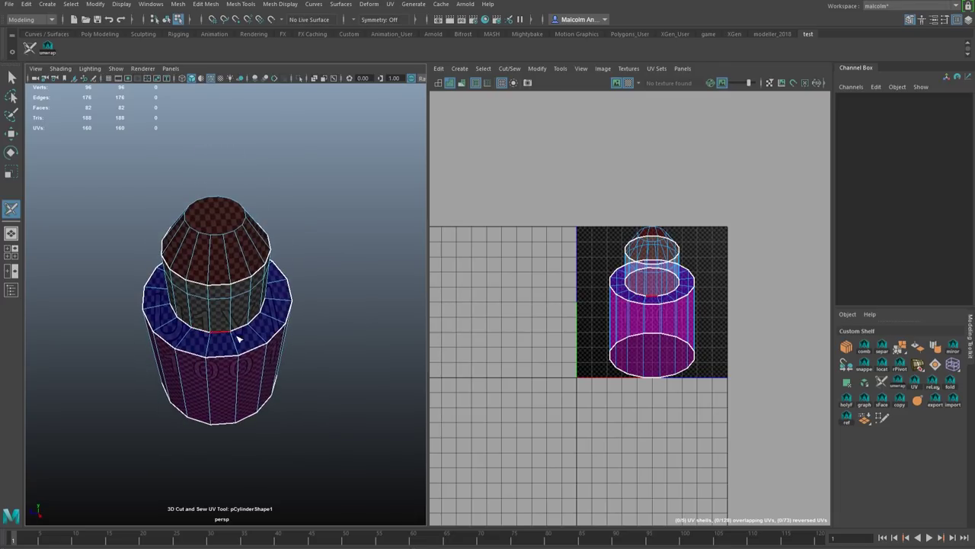
pyautogui.moveTo(259, 275)
pyautogui.keyDown('alt'); pyautogui.mouseDown()
pyautogui.moveTo(284, 272)
pyautogui.moveTo(233, 256)
pyautogui.moveTo(266, 218)
pyautogui.moveTo(227, 201)
pyautogui.moveTo(203, 210)
pyautogui.moveTo(194, 233)
pyautogui.moveTo(211, 253)
pyautogui.moveTo(263, 247)
pyautogui.mouseUp(); pyautogui.keyUp('alt')
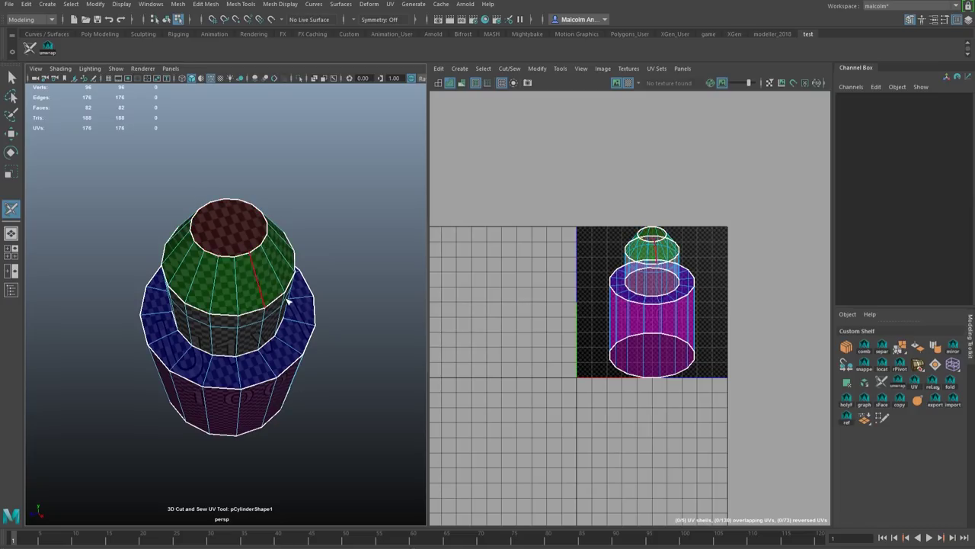
pyautogui.keyDown('alt'); pyautogui.moveTo(294, 304); pyautogui.dragTo(262, 298); pyautogui.keyUp('alt')
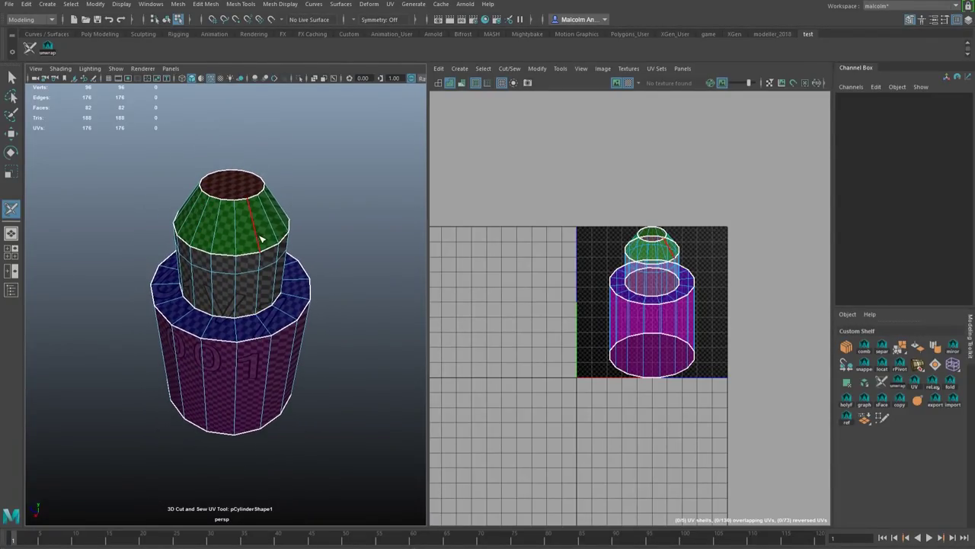
# - Cut the UVs along one vertical edge of the large lower body
pyautogui.moveTo(239, 323)
pyautogui.keyDown('alt'); pyautogui.mouseDown()
pyautogui.moveTo(247, 282)
pyautogui.moveTo(147, 297)
pyautogui.moveTo(281, 310)
pyautogui.moveTo(257, 281)
pyautogui.moveTo(227, 316)
pyautogui.mouseUp(); pyautogui.keyUp('alt')
pyautogui.click(213, 309)
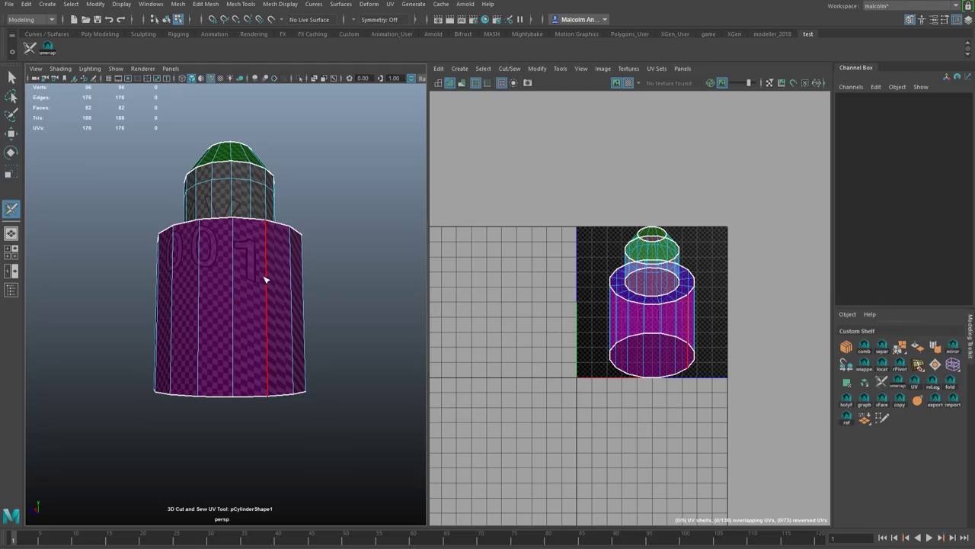
pyautogui.keyDown('alt'); pyautogui.moveTo(261, 277); pyautogui.dragTo(229, 309); pyautogui.keyUp('alt')
pyautogui.click(221, 313)
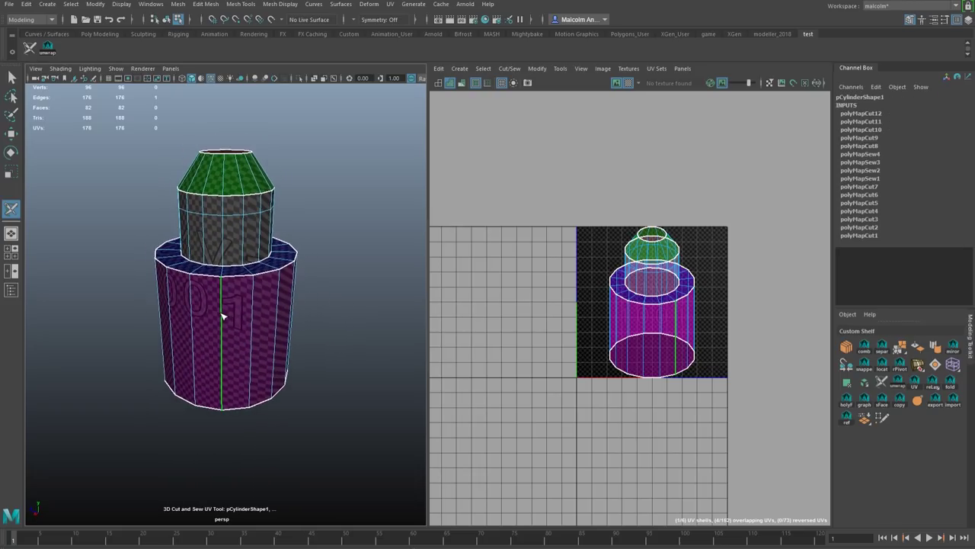
# - Continue the cut from the body seam across the flat shoulder and up the full height of the neck
pyautogui.keyDown('alt'); pyautogui.moveTo(320, 330); pyautogui.dragTo(255, 279); pyautogui.keyUp('alt')
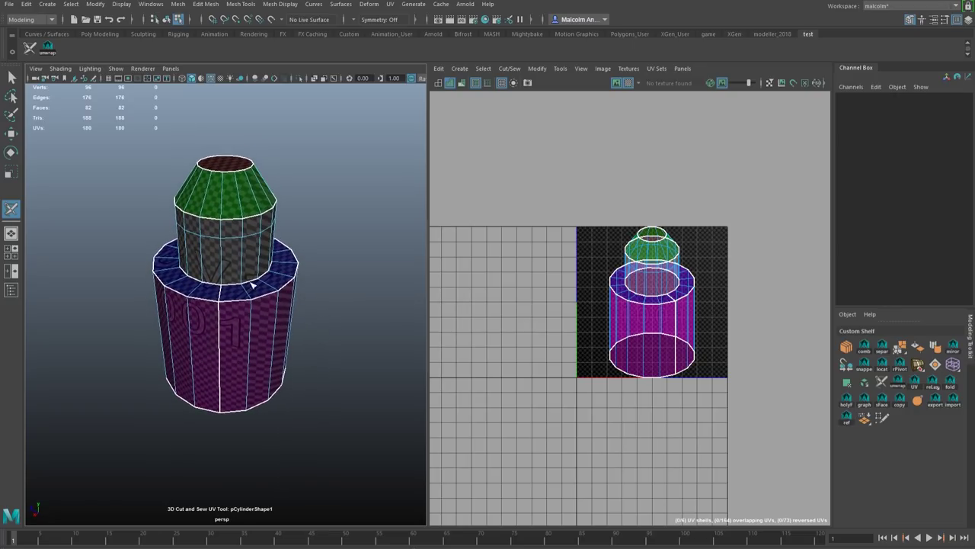
pyautogui.click(224, 253)
pyautogui.keyDown('alt'); pyautogui.moveTo(324, 276); pyautogui.dragTo(329, 276); pyautogui.keyUp('alt')
pyautogui.scroll(3, 330, 276)
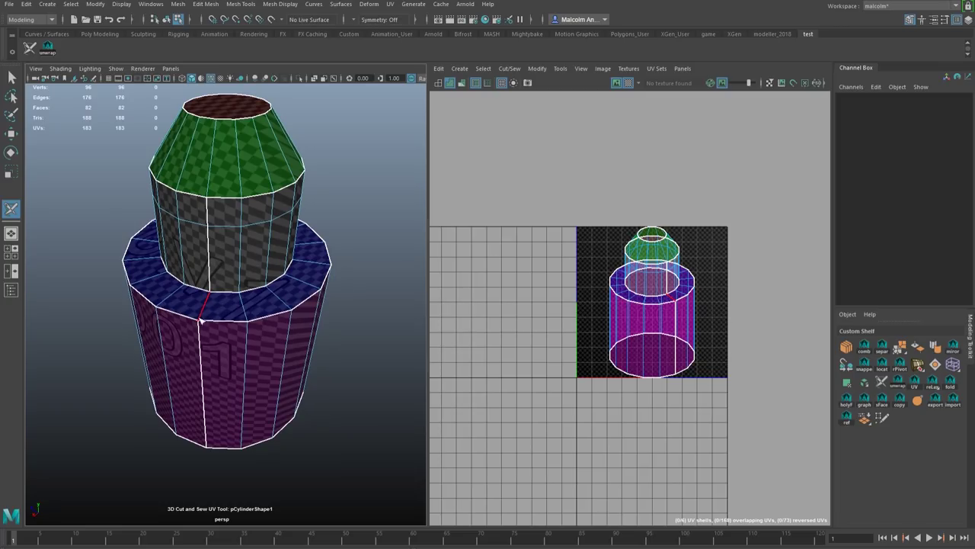
# - Sew the cut edge on the flat shoulder between the neck seam and the body seam
pyautogui.keyDown('alt'); pyautogui.moveTo(322, 327); pyautogui.dragTo(348, 320); pyautogui.keyUp('alt')
pyautogui.click(218, 360)
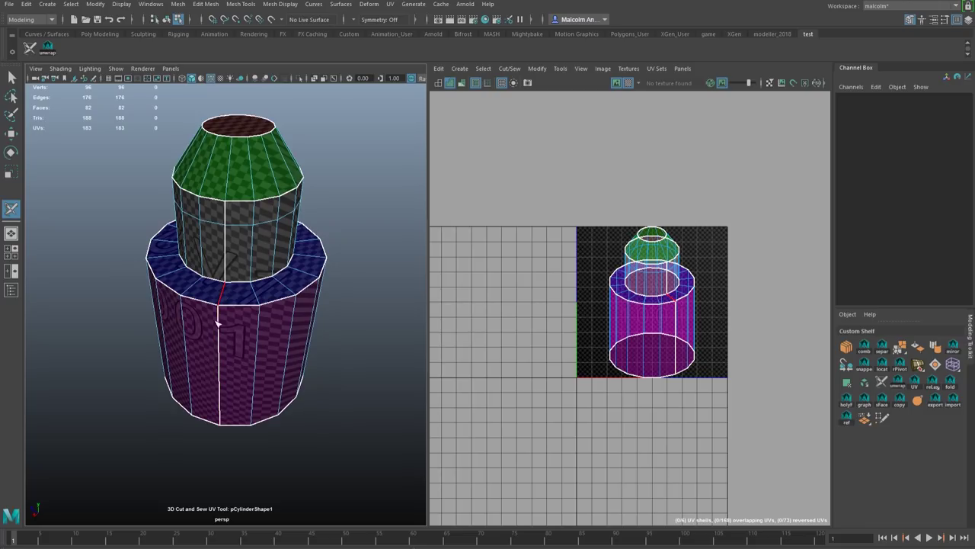
pyautogui.click(290, 325)
pyautogui.keyDown('alt'); pyautogui.moveTo(322, 333); pyautogui.dragTo(246, 305); pyautogui.keyUp('alt')
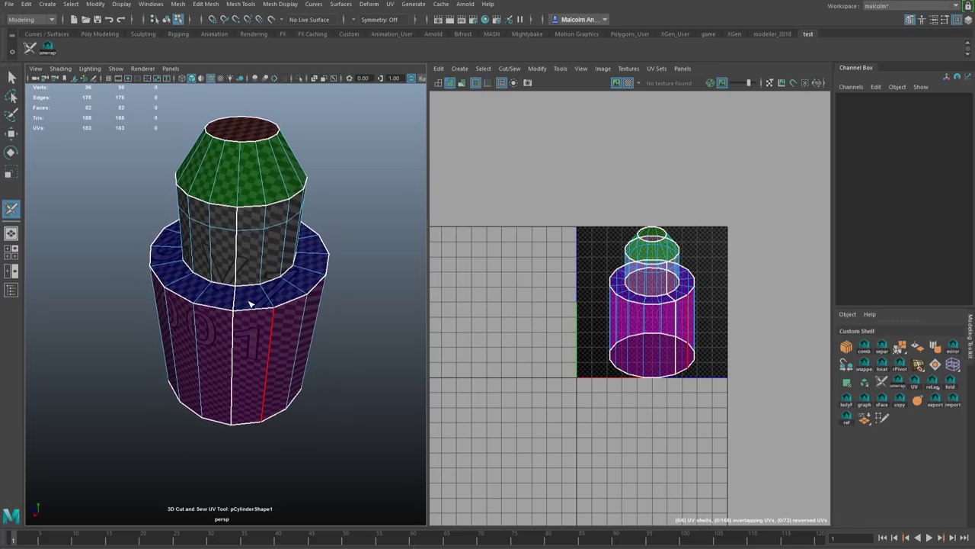
pyautogui.keyDown('ctrl'); pyautogui.click(235, 300); pyautogui.keyUp('ctrl')
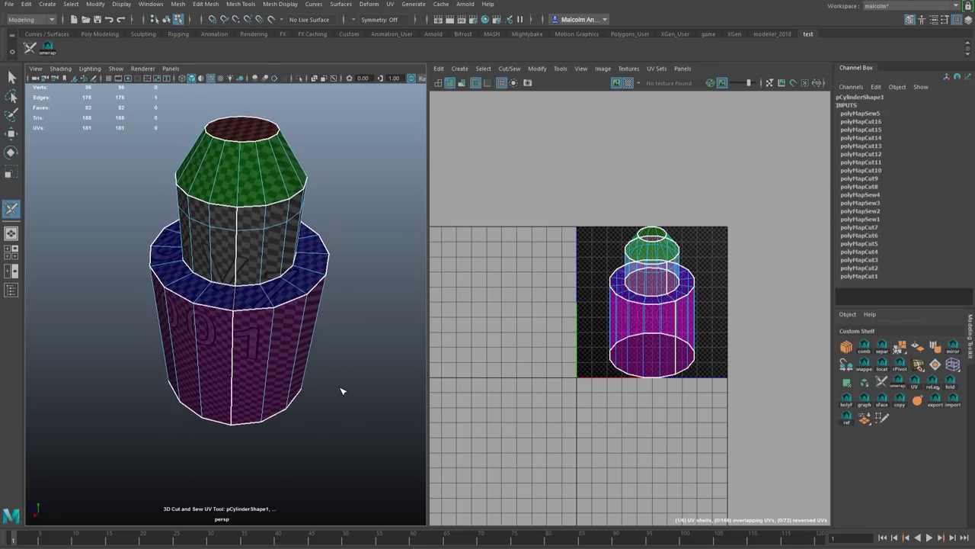
# - Sew the vertical seam on the lower body and cut it open again along the same edge
pyautogui.keyDown('ctrl'); pyautogui.click(236, 336); pyautogui.keyUp('ctrl')
pyautogui.keyDown('alt'); pyautogui.moveTo(319, 376); pyautogui.dragTo(348, 342); pyautogui.keyUp('alt')
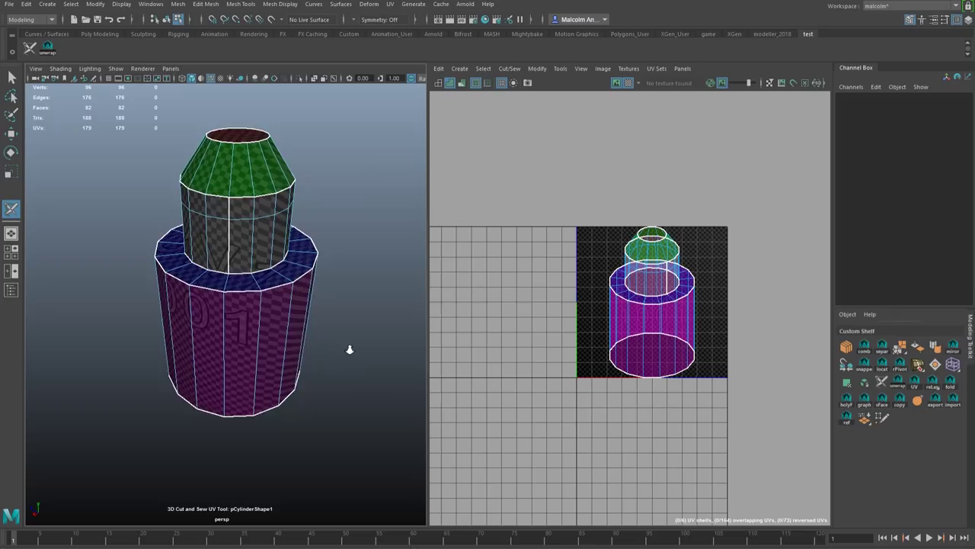
pyautogui.click(228, 335)
pyautogui.keyDown('alt'); pyautogui.moveTo(301, 380); pyautogui.dragTo(338, 379); pyautogui.keyUp('alt')
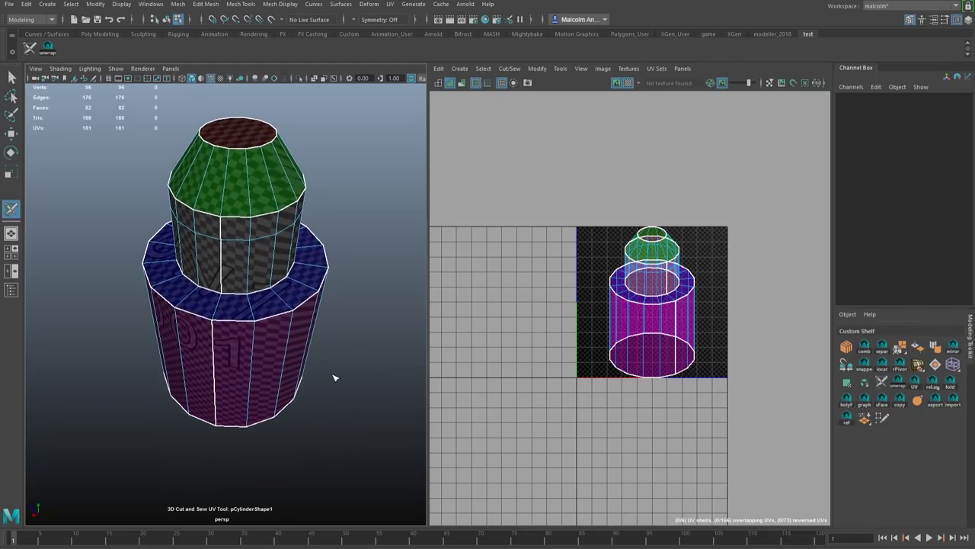
pyautogui.keyDown('alt'); pyautogui.moveTo(349, 330); pyautogui.dragTo(306, 329); pyautogui.keyUp('alt')
pyautogui.scroll(4, 326, 322)
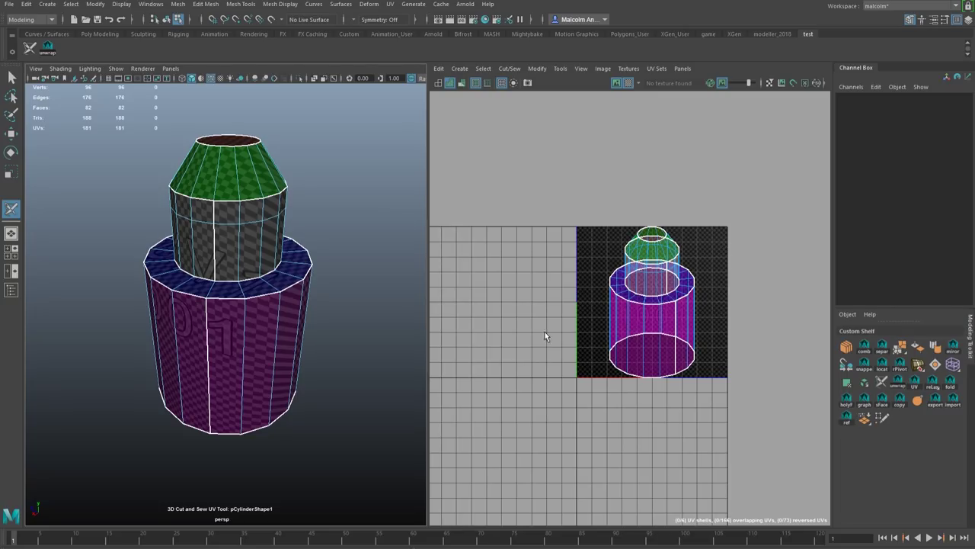
pyautogui.click(177, 351)
pyautogui.scroll(4, 245, 279)
pyautogui.scroll(-2, 275, 272)
pyautogui.moveTo(251, 272)
pyautogui.keyDown('alt'); pyautogui.mouseDown()
pyautogui.moveTo(283, 272)
pyautogui.moveTo(253, 272)
pyautogui.mouseUp(); pyautogui.keyUp('alt')
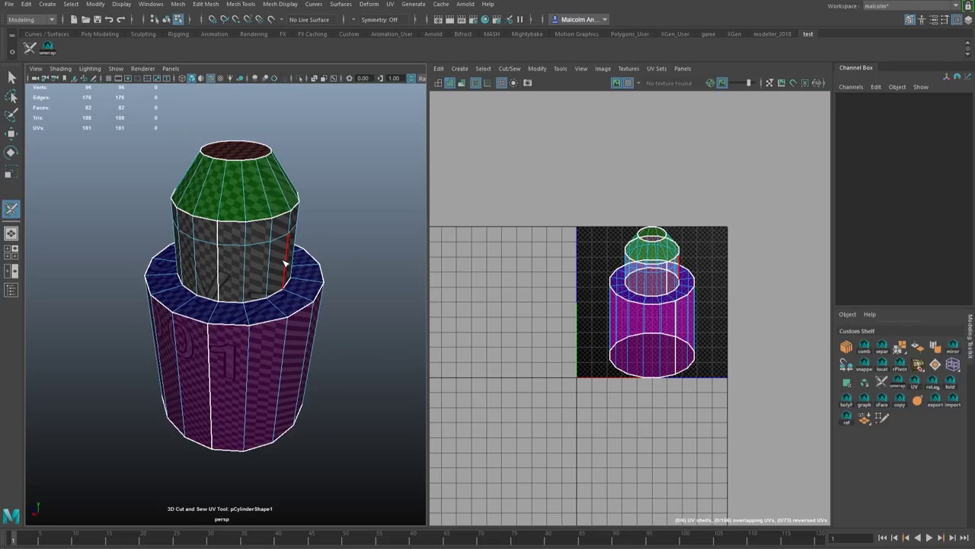
pyautogui.keyDown('alt'); pyautogui.moveTo(342, 266); pyautogui.dragTo(314, 265); pyautogui.keyUp('alt')
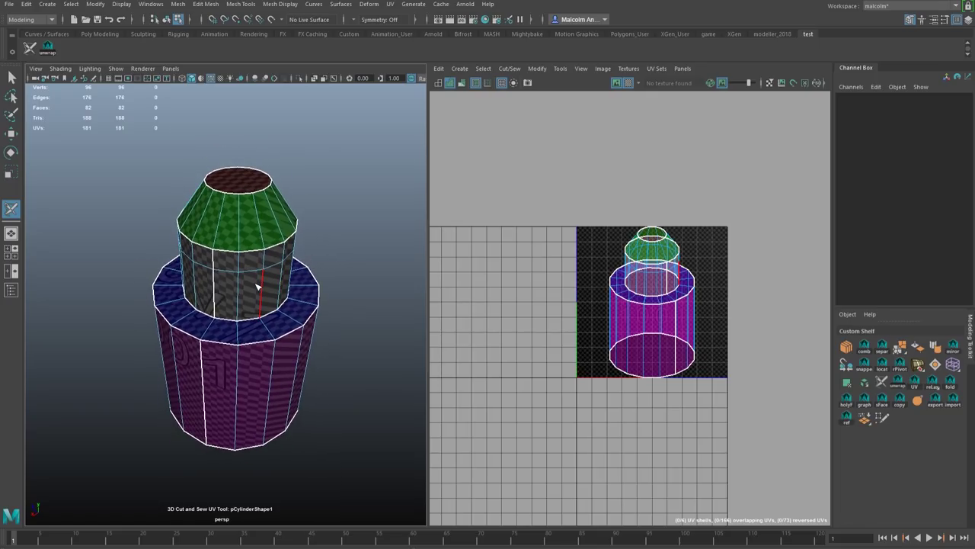
# - Switch the tool's component mode to UV Shell, and unfold and lay out the lower body's side shell
pyautogui.moveTo(257, 286); pyautogui.dragTo(294, 254, button='right')
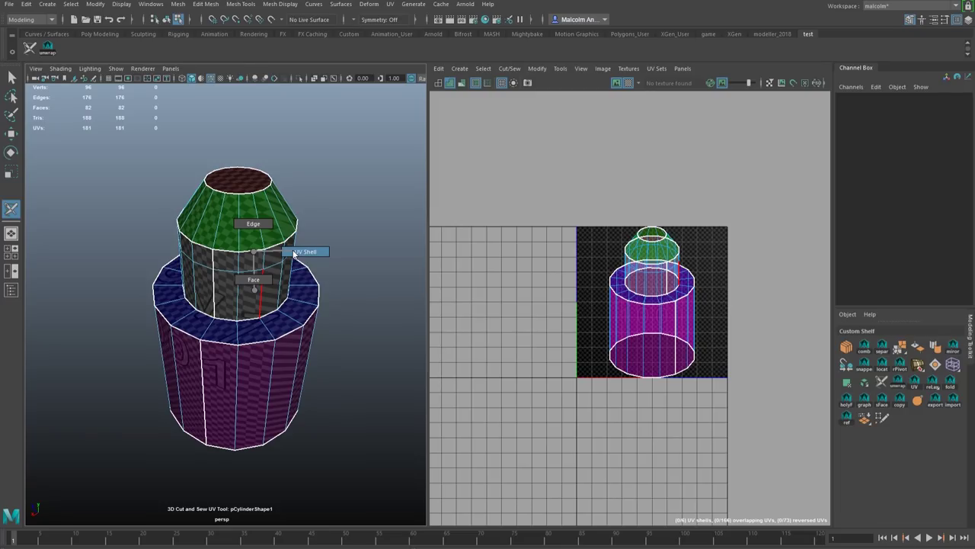
pyautogui.moveTo(294, 254); pyautogui.dragTo(295, 254, button='right')
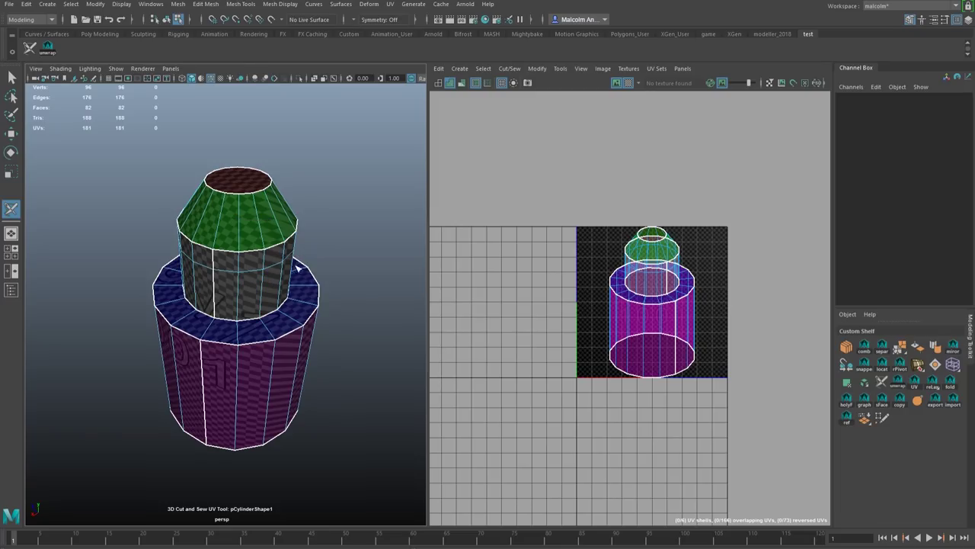
pyautogui.click(252, 342)
pyautogui.keyDown('alt'); pyautogui.moveTo(337, 285); pyautogui.dragTo(250, 322); pyautogui.keyUp('alt')
pyautogui.click(251, 322)
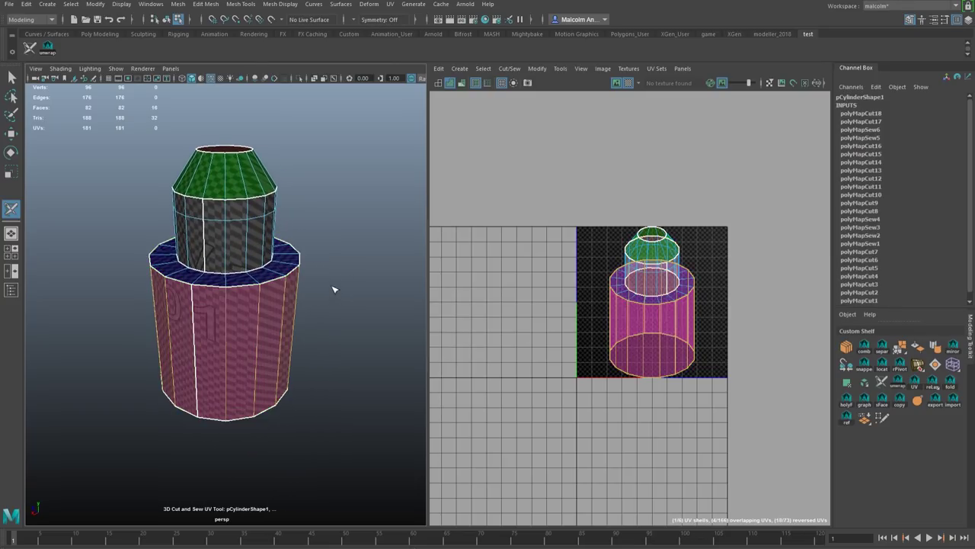
pyautogui.moveTo(333, 289)
pyautogui.keyDown('alt'); pyautogui.mouseDown(button='right')
pyautogui.moveTo(320, 291)
pyautogui.moveTo(342, 292)
pyautogui.mouseUp(button='right'); pyautogui.keyUp('alt')
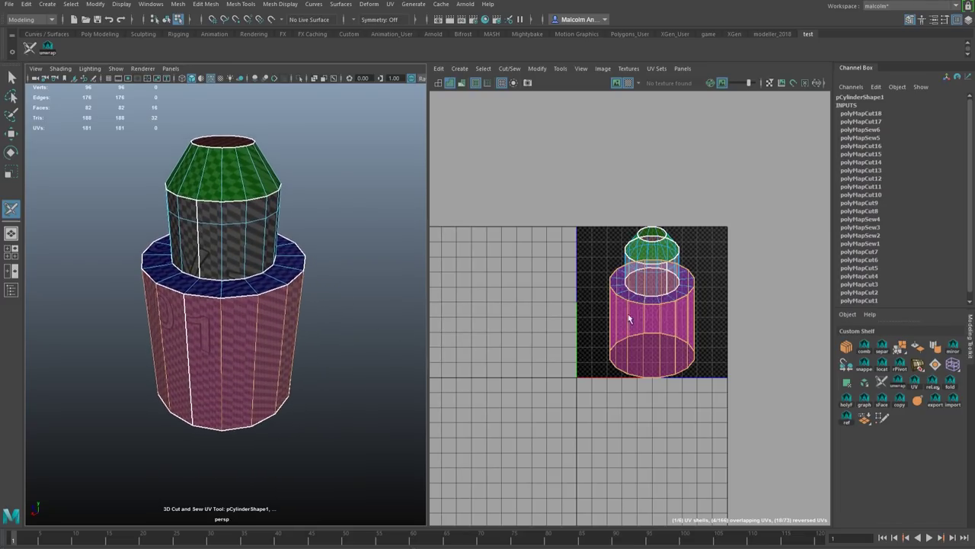
pyautogui.keyDown('alt'); pyautogui.moveTo(327, 282); pyautogui.dragTo(335, 294, button='middle'); pyautogui.keyUp('alt')
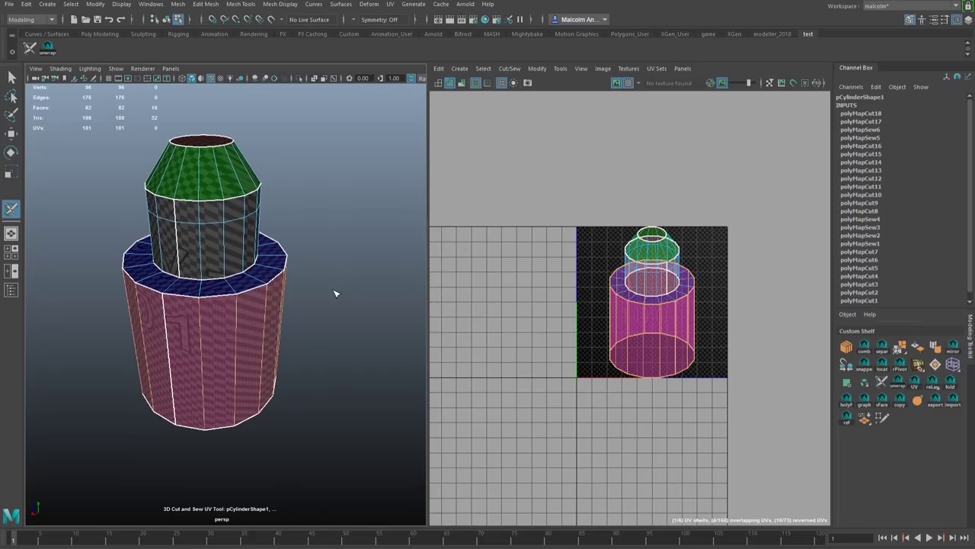
pyautogui.hotkey('ctrl', 'shift', 'u')
# - Unfold and lay out the tapered tip's shell and the flat shoulder ring's shell
pyautogui.keyDown('alt'); pyautogui.moveTo(331, 295); pyautogui.dragTo(302, 276); pyautogui.keyUp('alt')
pyautogui.hotkey('ctrl', 'shift', 'l')
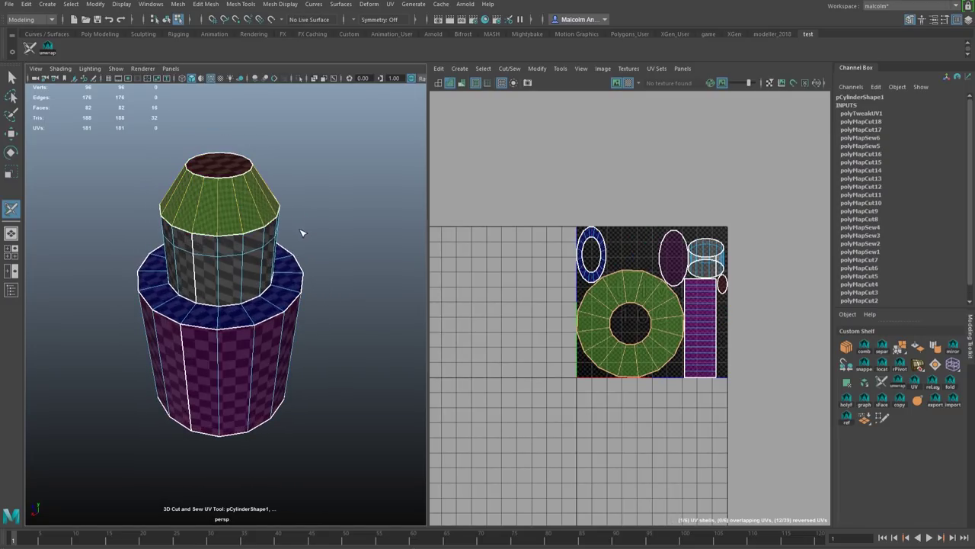
pyautogui.click(266, 299)
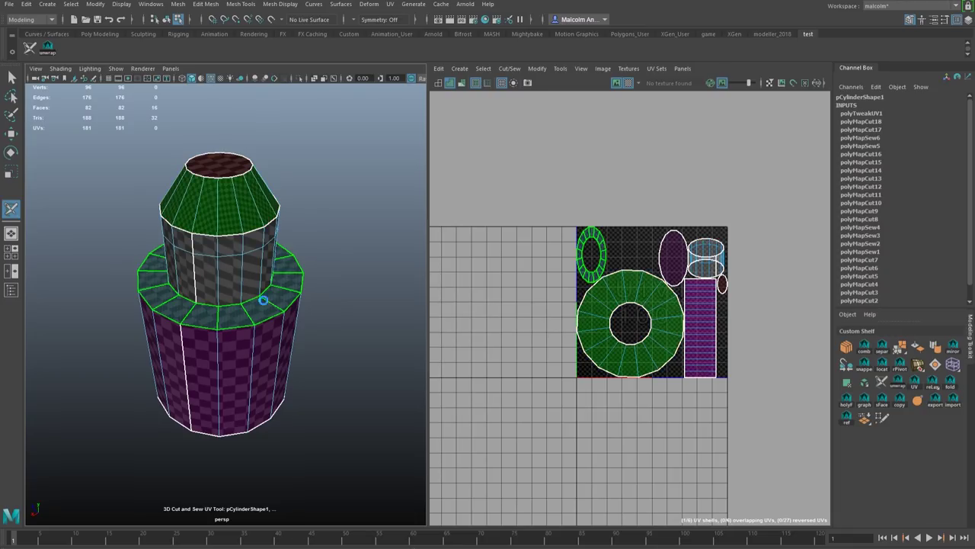
pyautogui.hotkey('ctrl', 'shift', 'l')
# - Unfold and lay out the straight neck's shell and the flat top cap's shell
pyautogui.click(253, 289)
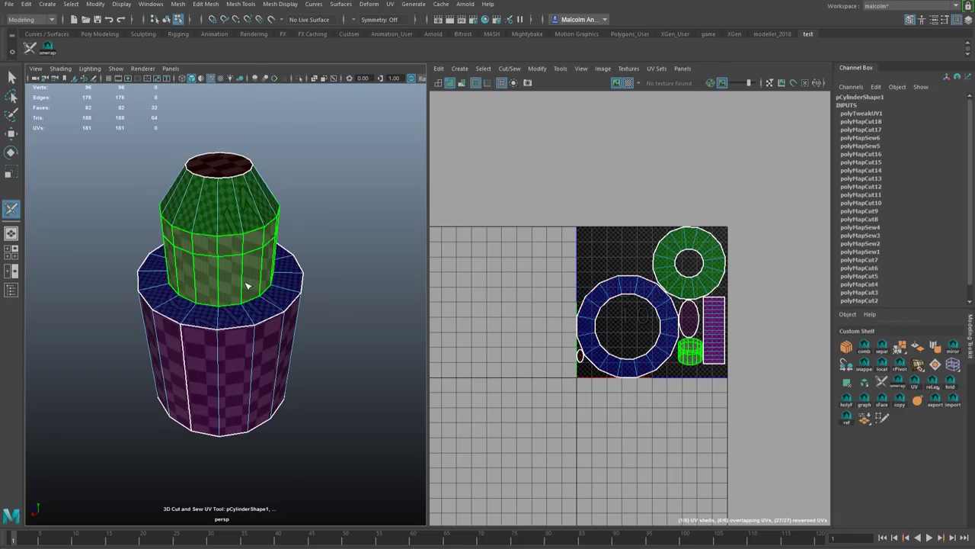
pyautogui.hotkey('ctrl', 'shift', 'l')
pyautogui.click(223, 175)
pyautogui.hotkey('ctrl', 'shift', 'l')
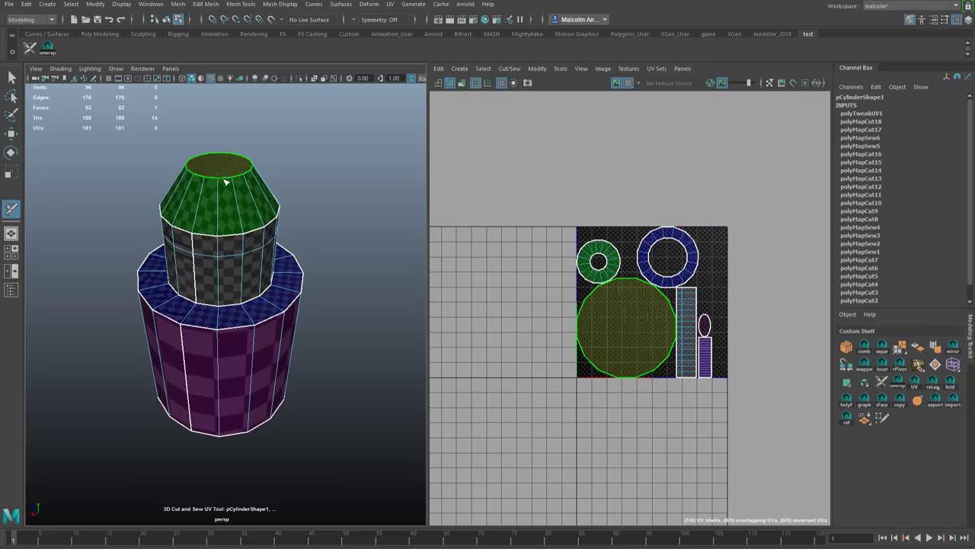
# - Unfold and lay out the shell of the cap under the lower body, and clear the selection
pyautogui.click(230, 202)
pyautogui.keyDown('alt'); pyautogui.moveTo(231, 203); pyautogui.dragTo(245, 306); pyautogui.keyUp('alt')
pyautogui.click(244, 306)
pyautogui.hotkey('ctrl', 'shift', 'l')
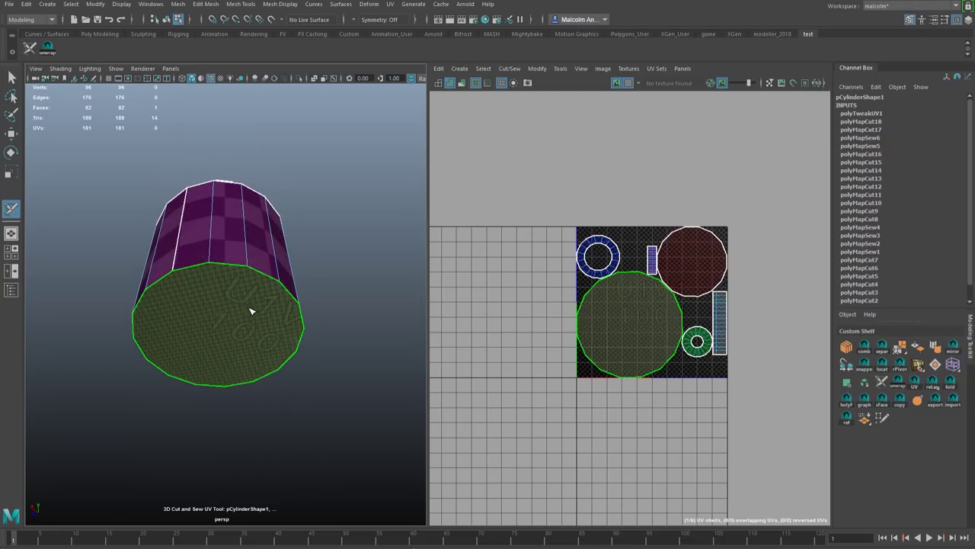
pyautogui.keyDown('alt'); pyautogui.moveTo(305, 260); pyautogui.dragTo(275, 250); pyautogui.keyUp('alt')
pyautogui.click(322, 265)
pyautogui.keyDown('alt'); pyautogui.moveTo(275, 250); pyautogui.dragTo(308, 255, button='right'); pyautogui.keyUp('alt')
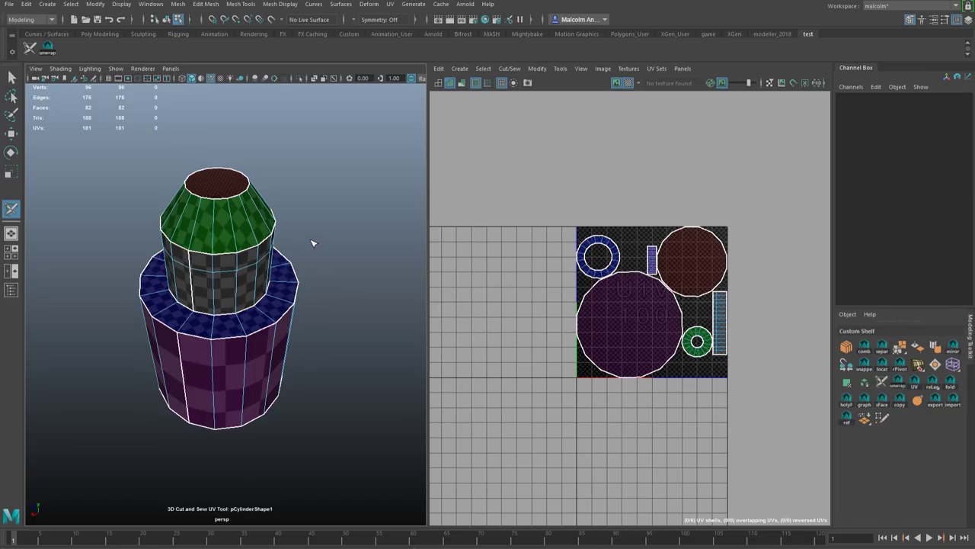
pyautogui.moveTo(311, 242)
pyautogui.keyDown('alt'); pyautogui.mouseDown()
pyautogui.moveTo(311, 227)
pyautogui.moveTo(309, 238)
pyautogui.mouseUp(); pyautogui.keyUp('alt')
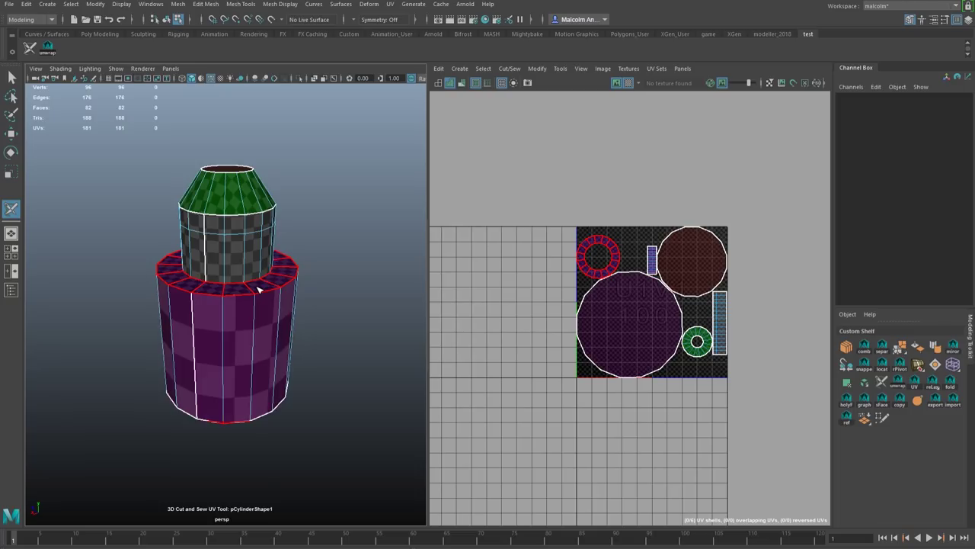
pyautogui.keyDown('alt'); pyautogui.moveTo(239, 263); pyautogui.dragTo(255, 271); pyautogui.keyUp('alt')
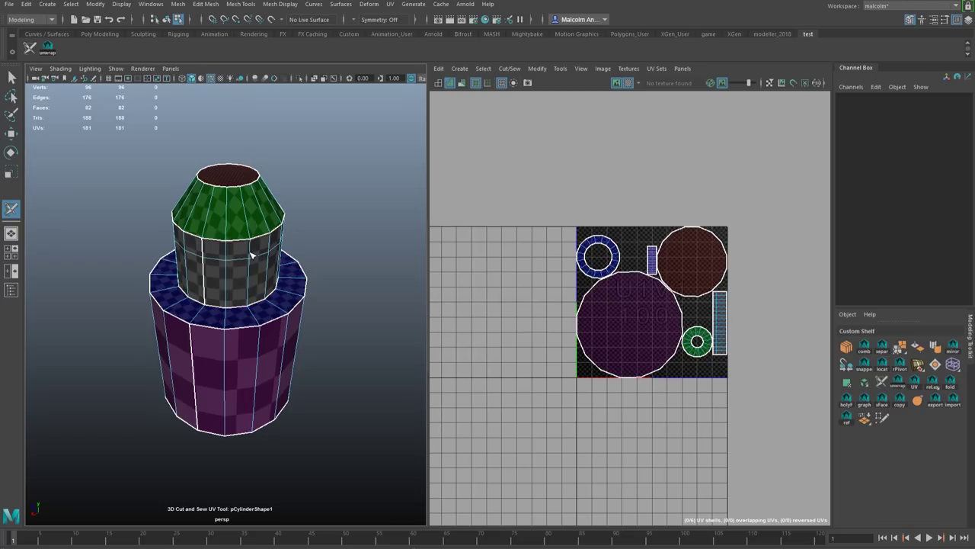
pyautogui.keyDown('alt'); pyautogui.moveTo(252, 255); pyautogui.dragTo(217, 282); pyautogui.keyUp('alt')
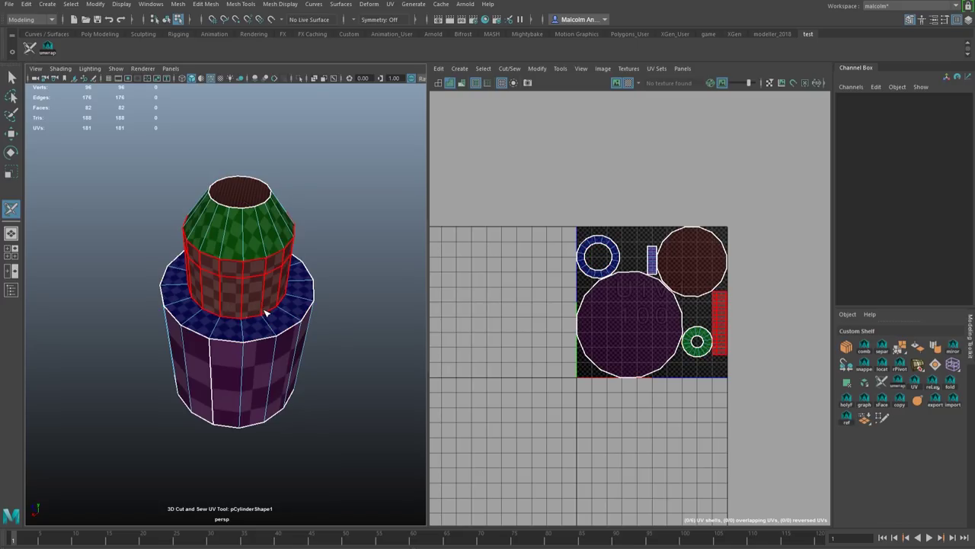
pyautogui.keyDown('alt'); pyautogui.moveTo(254, 330); pyautogui.dragTo(253, 259); pyautogui.keyUp('alt')
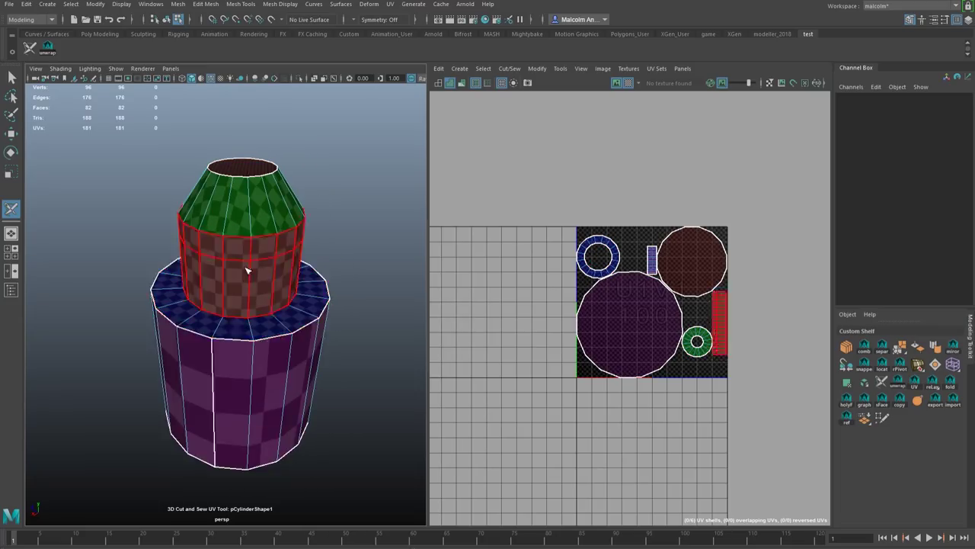
# - Switch the tool's component mode to Edge and sew both edges of the vertical seam on the neck
pyautogui.rightClick(246, 268)
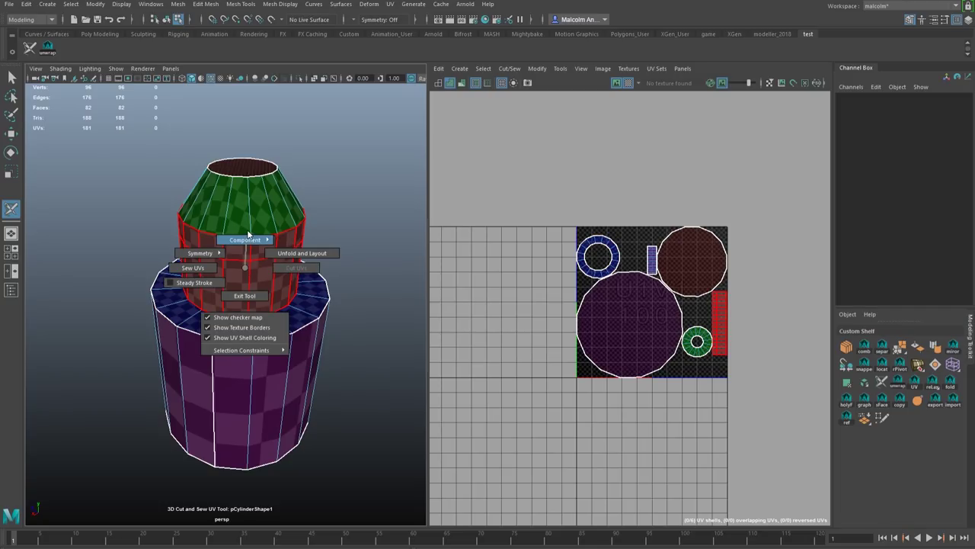
pyautogui.moveTo(246, 237)
pyautogui.click(251, 205)
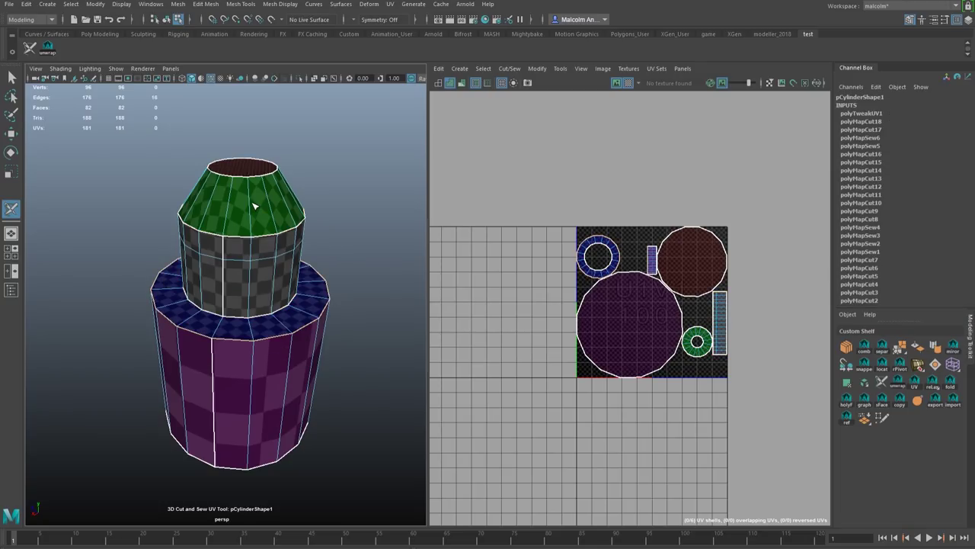
pyautogui.keyDown('alt'); pyautogui.moveTo(270, 259); pyautogui.dragTo(218, 267); pyautogui.keyUp('alt')
pyautogui.scroll(-2, 276, 261)
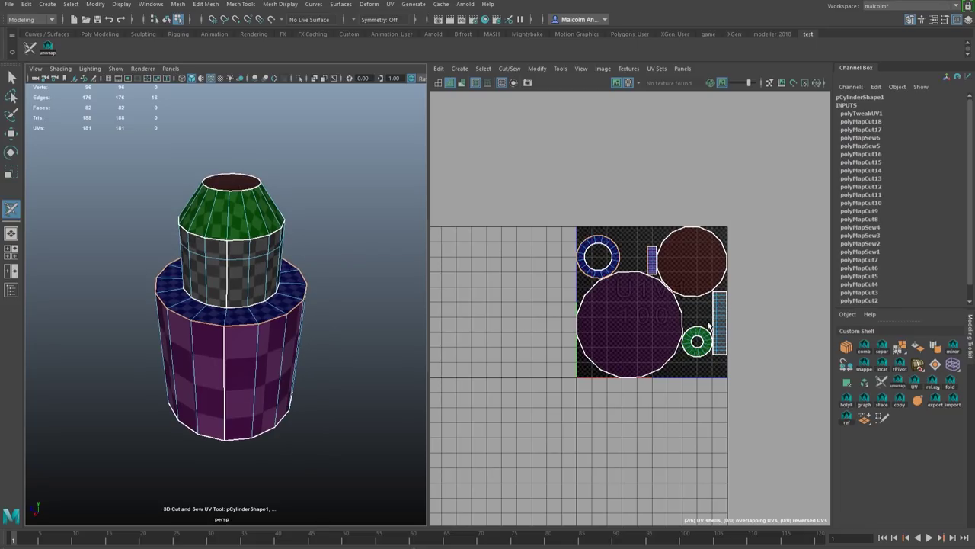
pyautogui.keyDown('ctrl'); pyautogui.click(227, 257); pyautogui.keyUp('ctrl')
pyautogui.keyDown('ctrl'); pyautogui.click(228, 288); pyautogui.keyUp('ctrl')
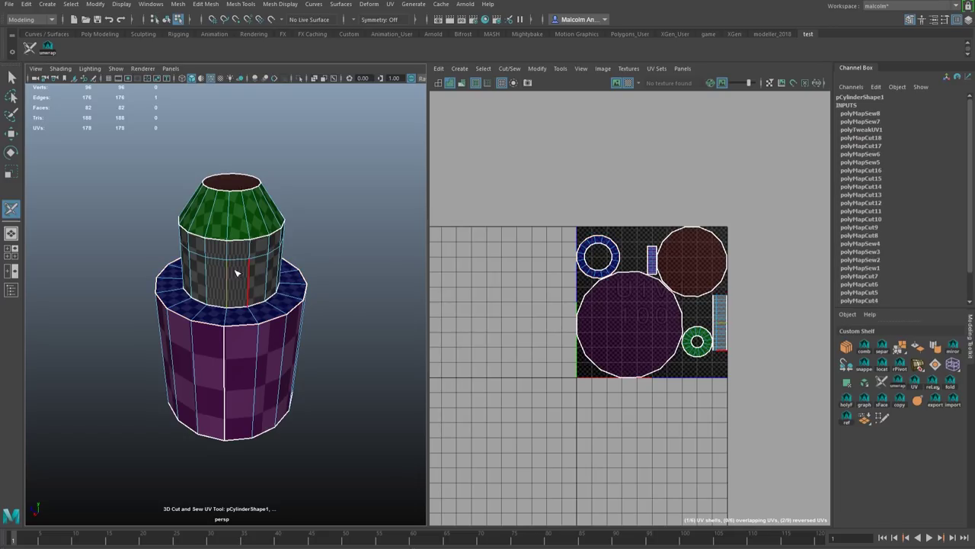
# - Switch the tool's component mode back to UV Shell and select the neck's shell
pyautogui.scroll(4, 252, 290)
pyautogui.scroll(-2, 268, 299)
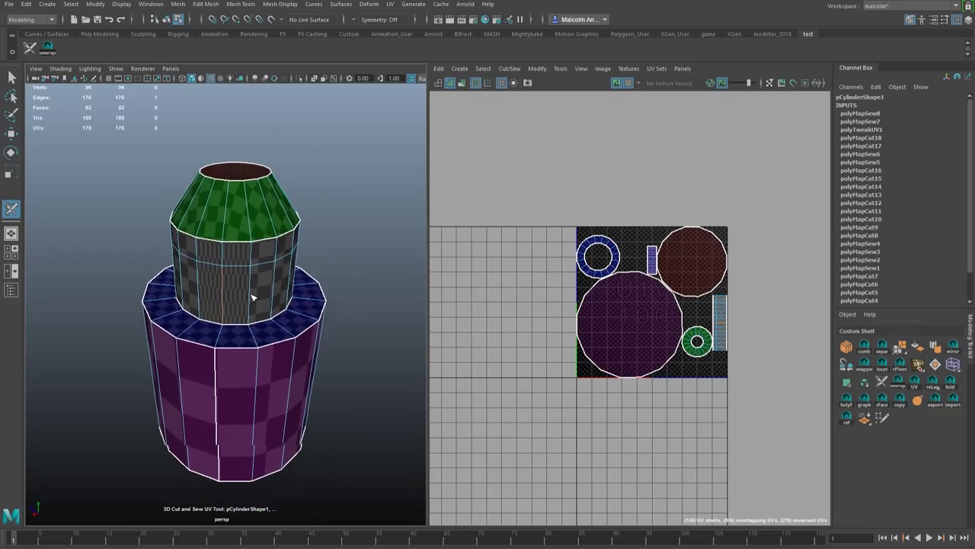
pyautogui.rightClick(238, 267)
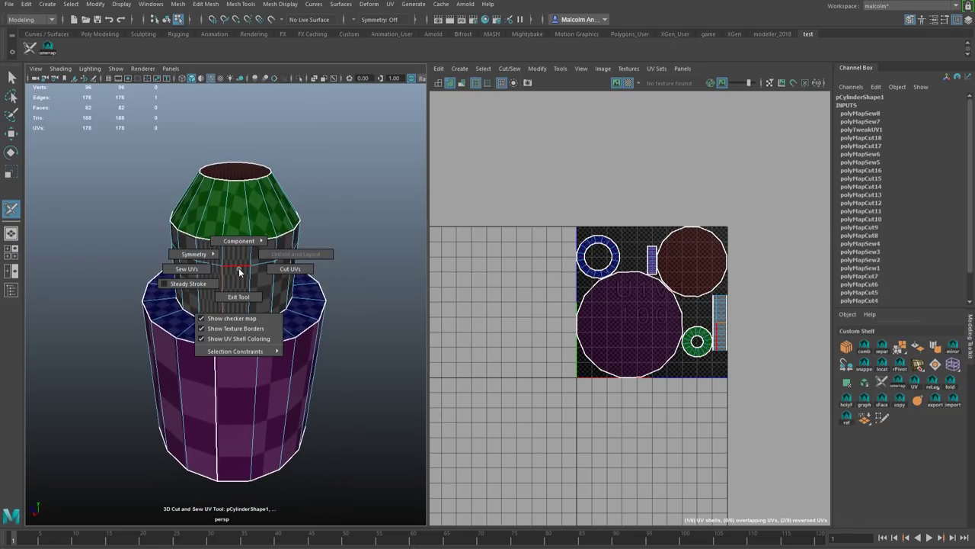
pyautogui.click(241, 233)
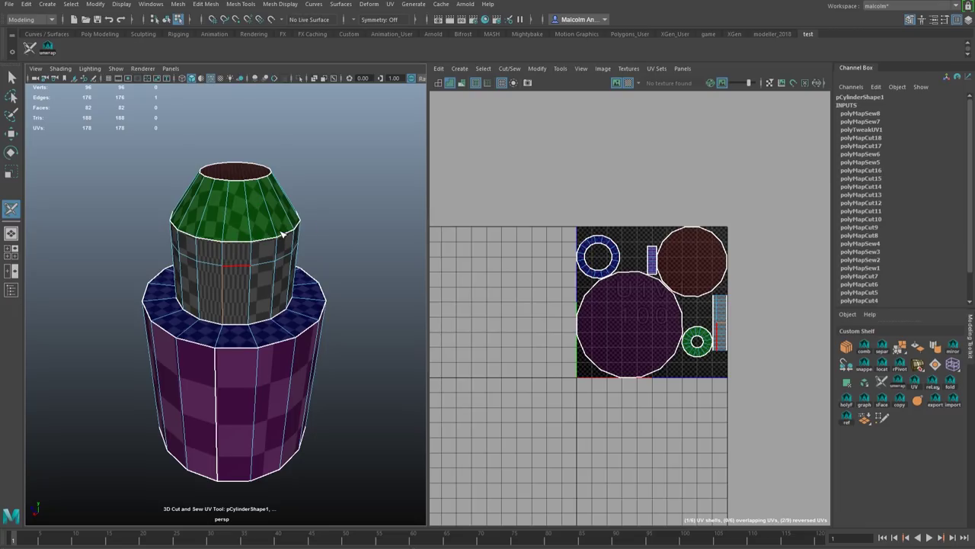
pyautogui.click(256, 263)
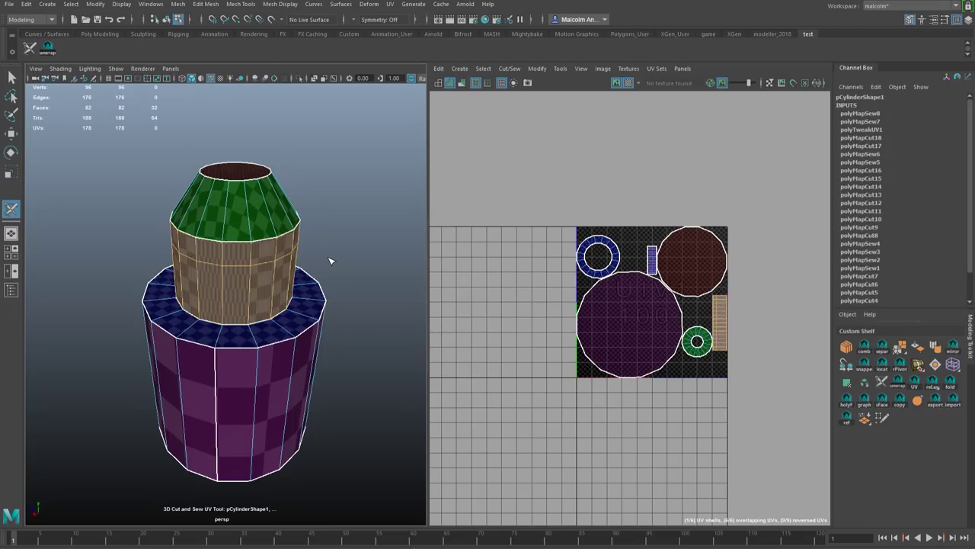
# - Unfold and lay out the sewn neck's UV shell, and clear the selection
pyautogui.hotkey('ctrl', 'u')
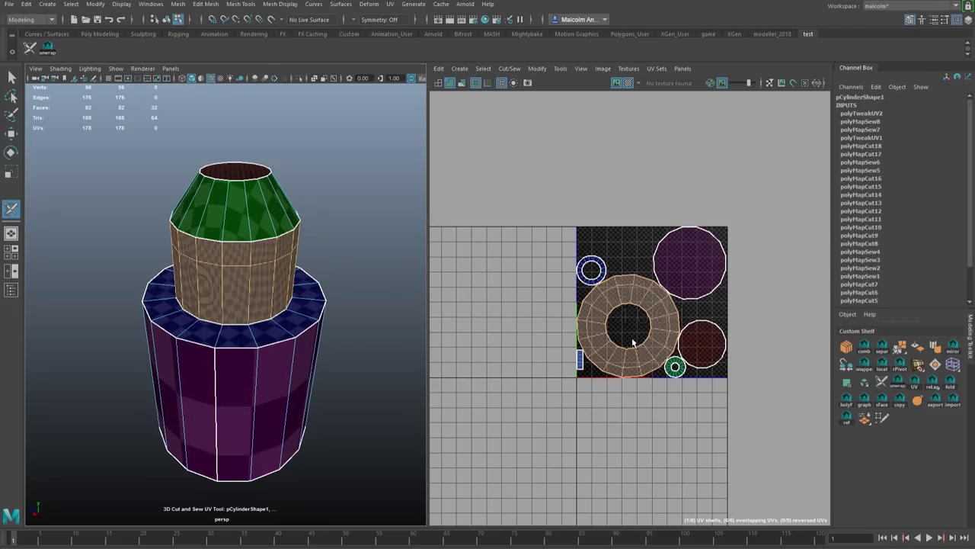
pyautogui.click(339, 274)
pyautogui.moveTo(342, 282)
pyautogui.keyDown('alt'); pyautogui.mouseDown()
pyautogui.moveTo(333, 277)
pyautogui.moveTo(340, 286)
pyautogui.mouseUp(); pyautogui.keyUp('alt')
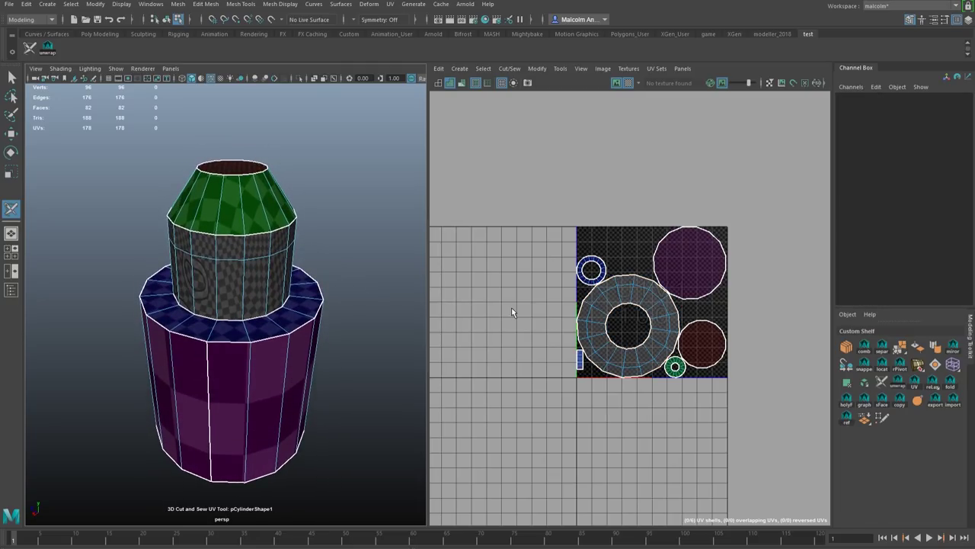
# - Switch the tool's component mode to Edge and cut both edges of a vertical seam on the neck's front
pyautogui.rightClick(237, 282)
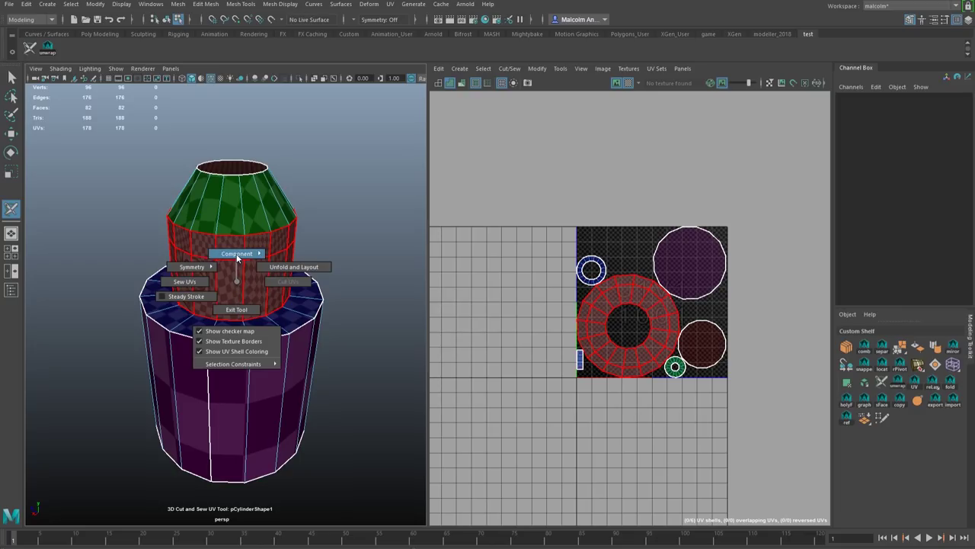
pyautogui.click(237, 255)
pyautogui.click(236, 228)
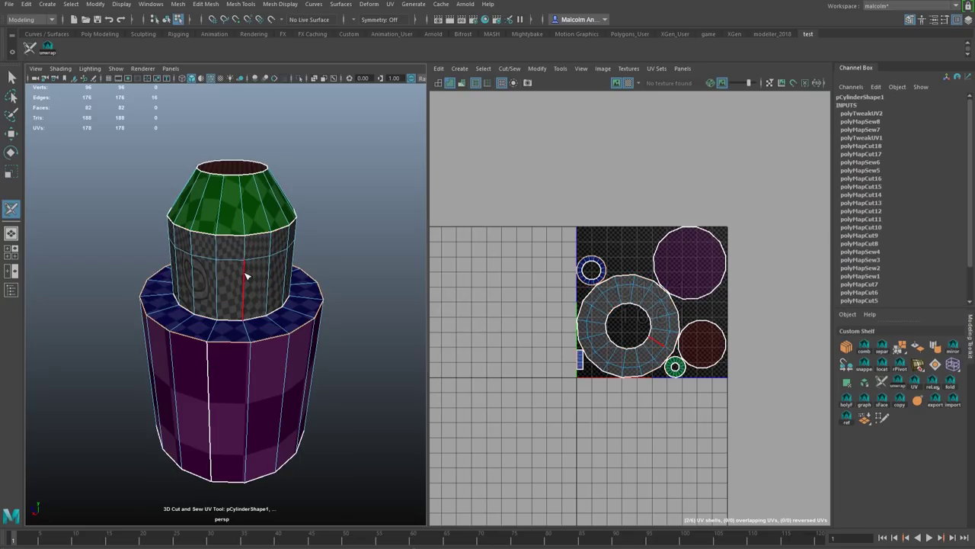
pyautogui.click(245, 278)
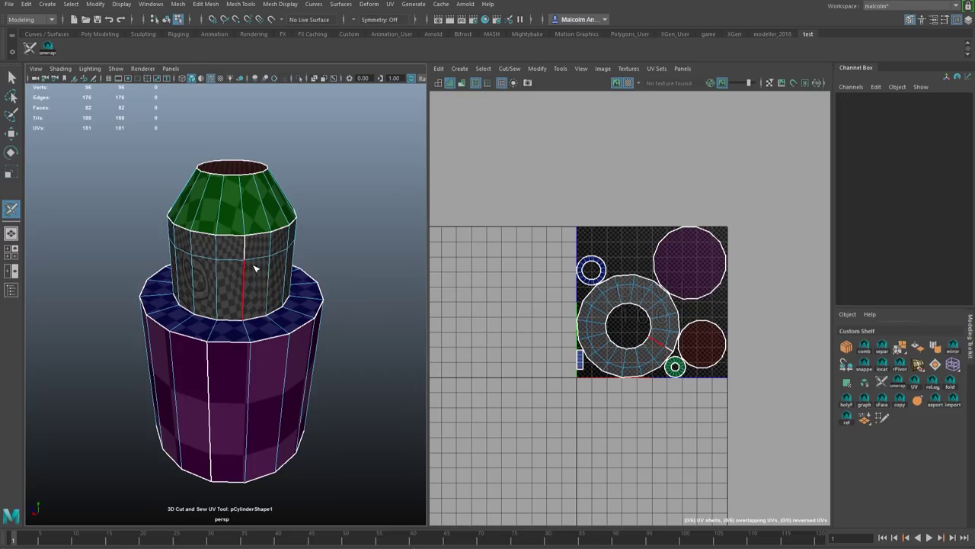
# - Switch the component mode back to UV Shell, and unfold and lay out the neck's shell
pyautogui.rightClick(252, 264)
pyautogui.click(253, 236)
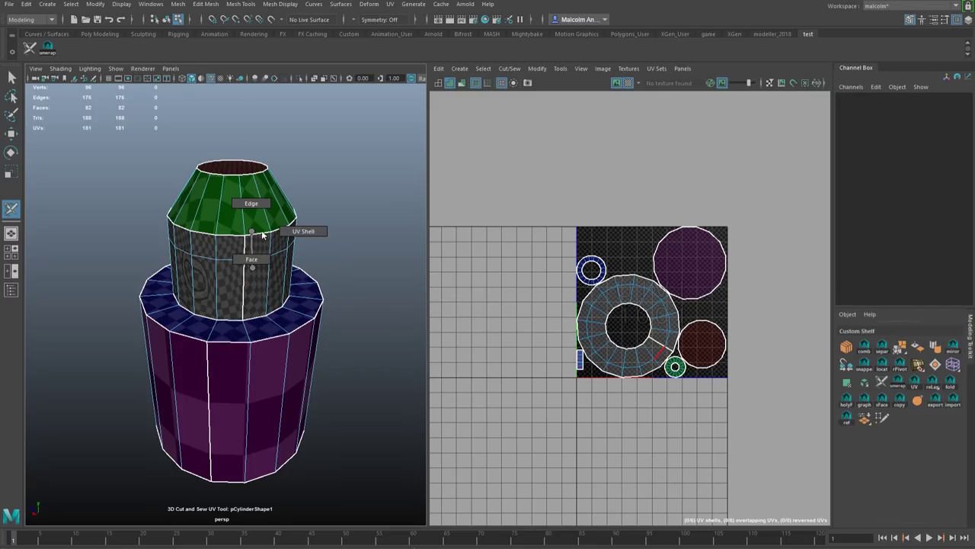
pyautogui.click(261, 274)
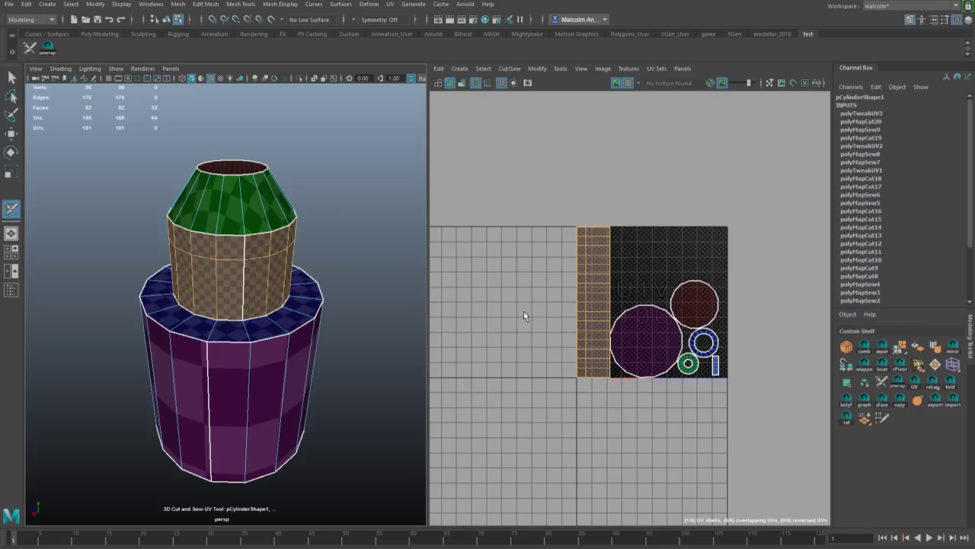
pyautogui.rightClick(257, 250)
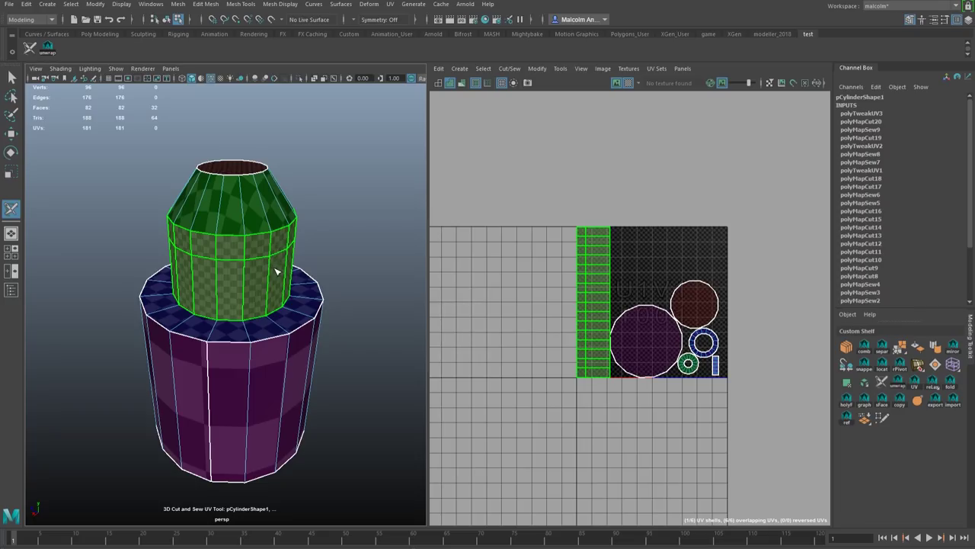
pyautogui.moveTo(247, 242)
pyautogui.mouseDown(button='right')
pyautogui.moveTo(257, 240)
pyautogui.moveTo(249, 242)
pyautogui.mouseUp(button='right')
pyautogui.click(256, 261)
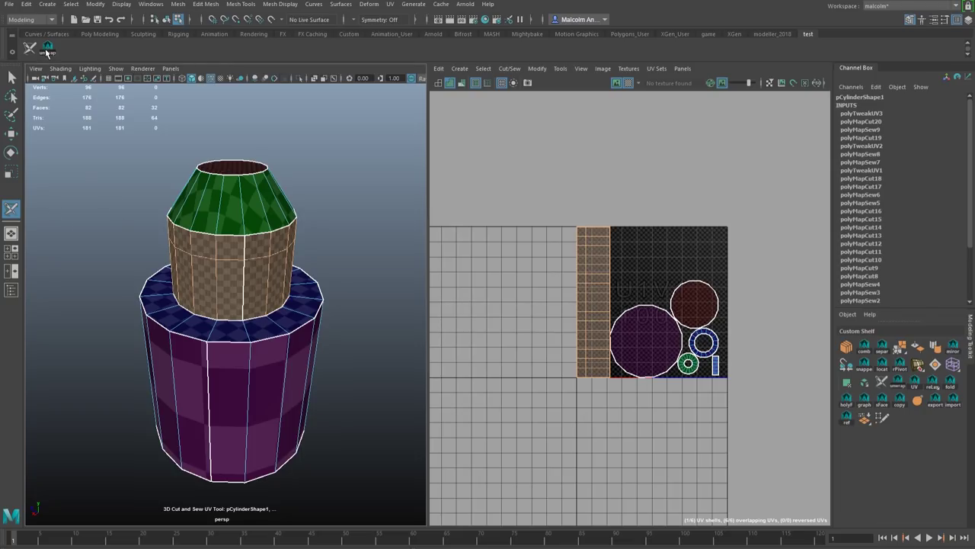
# - Exit the 3D Cut and Sew UV Tool to the Move tool and select the whole cylinder in object mode
pyautogui.keyDown('alt'); pyautogui.moveTo(261, 219); pyautogui.dragTo(238, 231); pyautogui.keyUp('alt')
pyautogui.press('w')
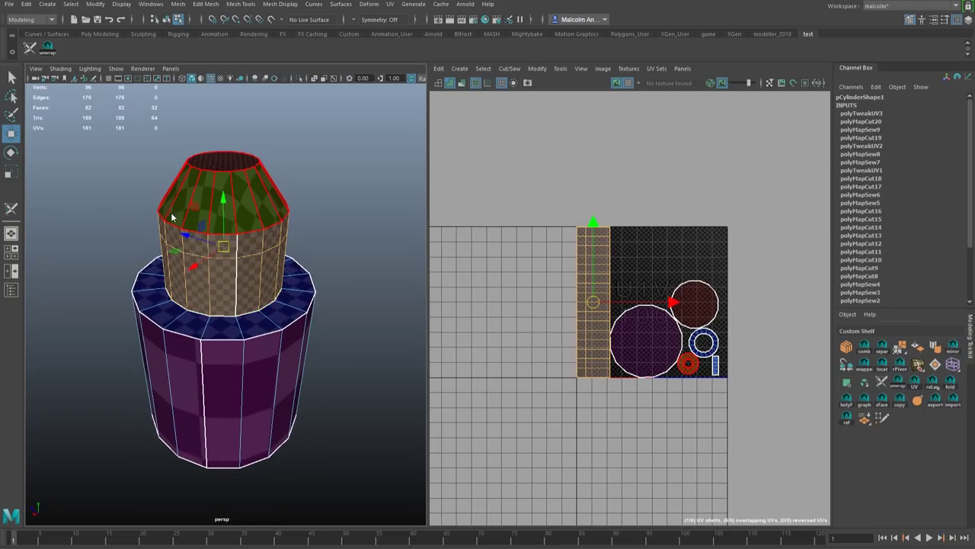
pyautogui.moveTo(176, 216); pyautogui.dragTo(356, 239, button='right')
pyautogui.click(254, 233)
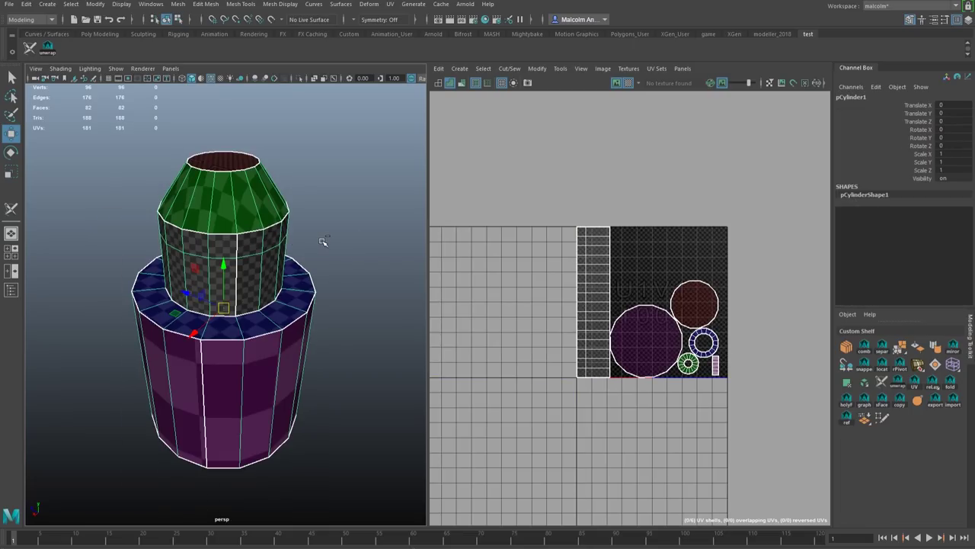
# - Apply a planar UV projection from the camera to the cylinder, fitted to the bounding box and keeping the image width/height ratio
pyautogui.click(849, 396)
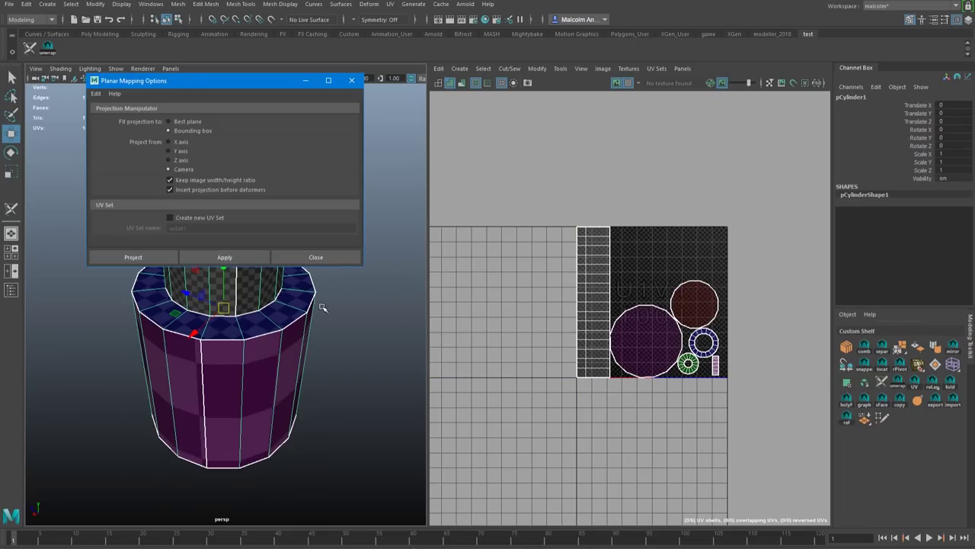
pyautogui.click(134, 256)
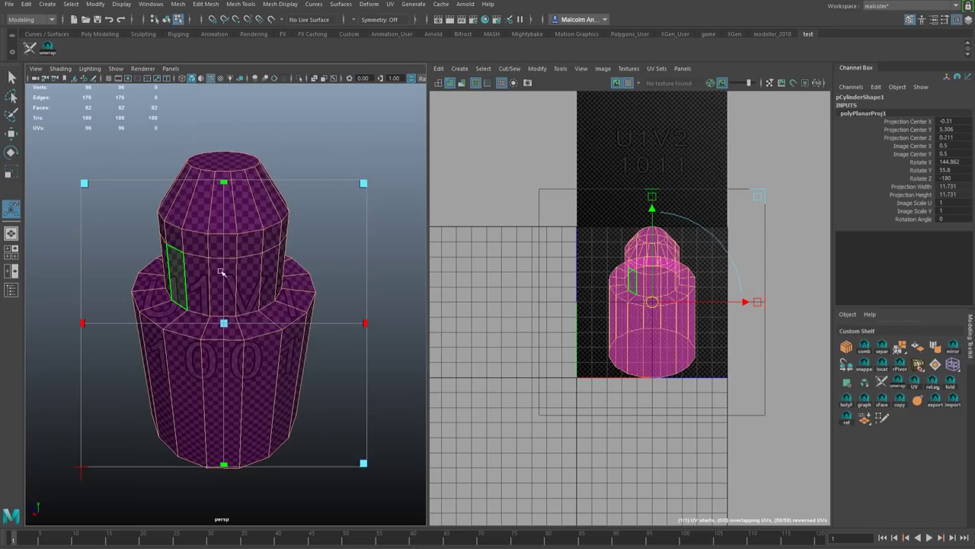
pyautogui.press('w')
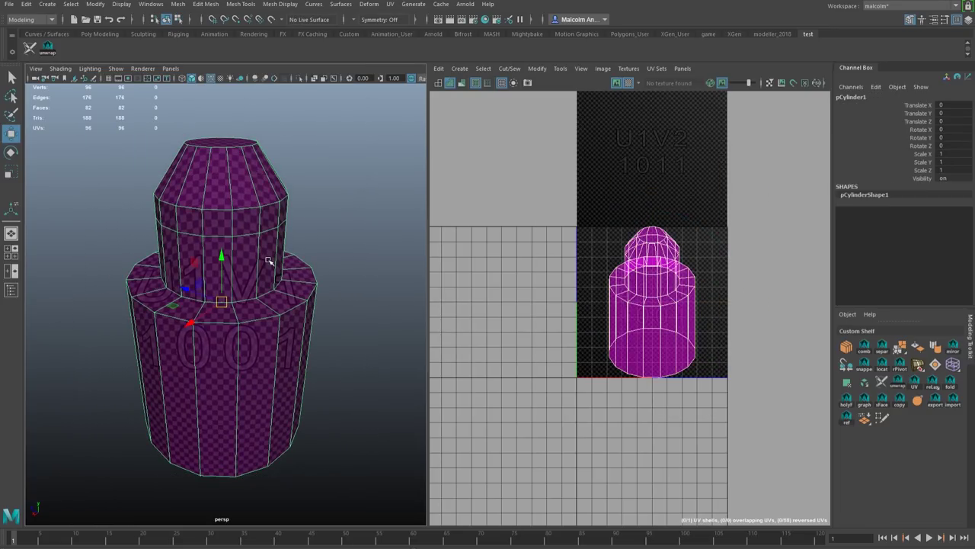
# - Reselect the cylinder and start the 3D Cut and Sew UV Tool on it
pyautogui.click(343, 252)
pyautogui.click(256, 267)
pyautogui.hotkey('shift', 'f')
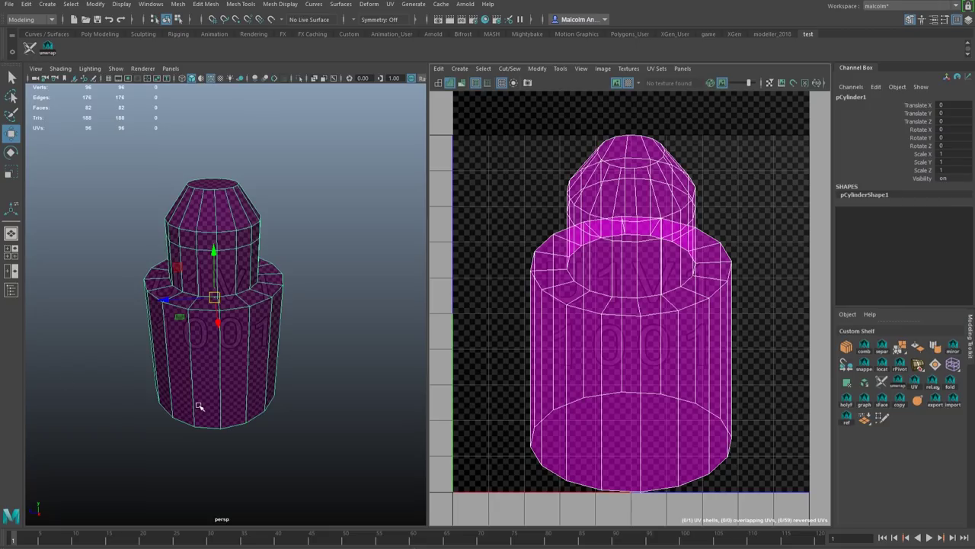
pyautogui.scroll(-3, 259, 364)
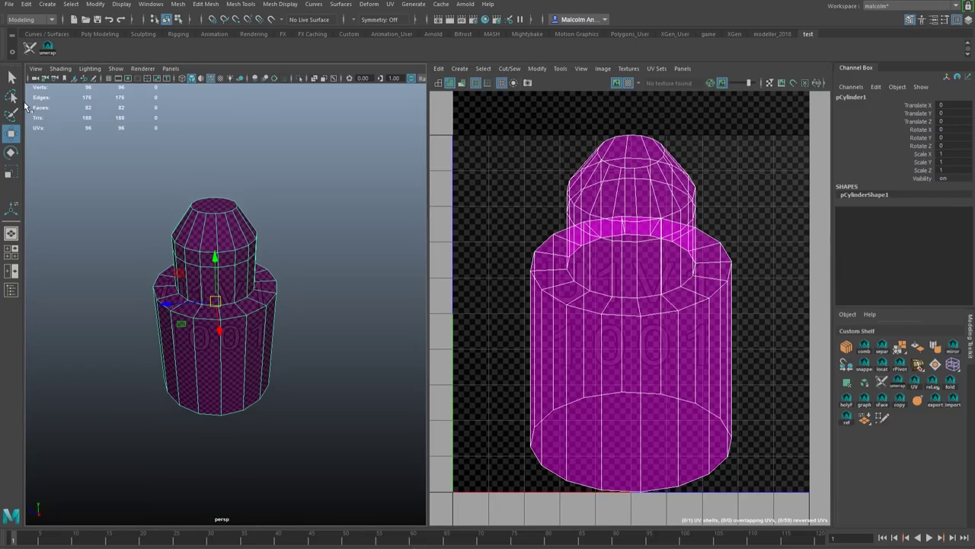
pyautogui.click(29, 49)
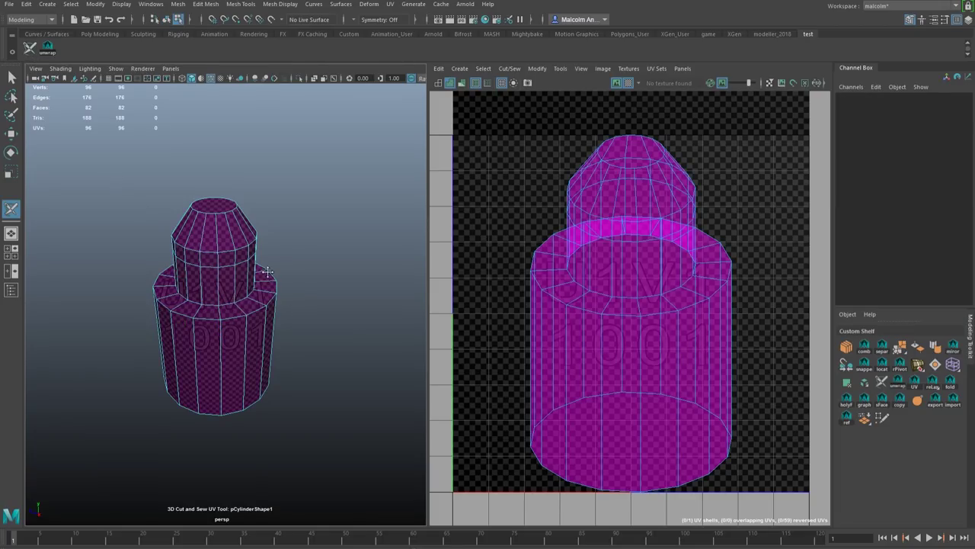
# - Cut the edge loops around the lower body's bottom, the shoulder's outer and inner rims, and the top of the straight neck
pyautogui.moveTo(234, 296)
pyautogui.keyDown('alt'); pyautogui.mouseDown()
pyautogui.moveTo(252, 259)
pyautogui.moveTo(287, 259)
pyautogui.moveTo(236, 279)
pyautogui.moveTo(331, 309)
pyautogui.moveTo(211, 277)
pyautogui.moveTo(254, 284)
pyautogui.moveTo(206, 322)
pyautogui.moveTo(281, 331)
pyautogui.moveTo(297, 349)
pyautogui.moveTo(292, 368)
pyautogui.moveTo(222, 390)
pyautogui.moveTo(169, 382)
pyautogui.moveTo(140, 354)
pyautogui.moveTo(160, 330)
pyautogui.moveTo(236, 320)
pyautogui.mouseUp(); pyautogui.keyUp('alt')
pyautogui.doubleClick(234, 279)
pyautogui.doubleClick(211, 276)
pyautogui.keyDown('alt'); pyautogui.moveTo(323, 266); pyautogui.dragTo(316, 320); pyautogui.keyUp('alt')
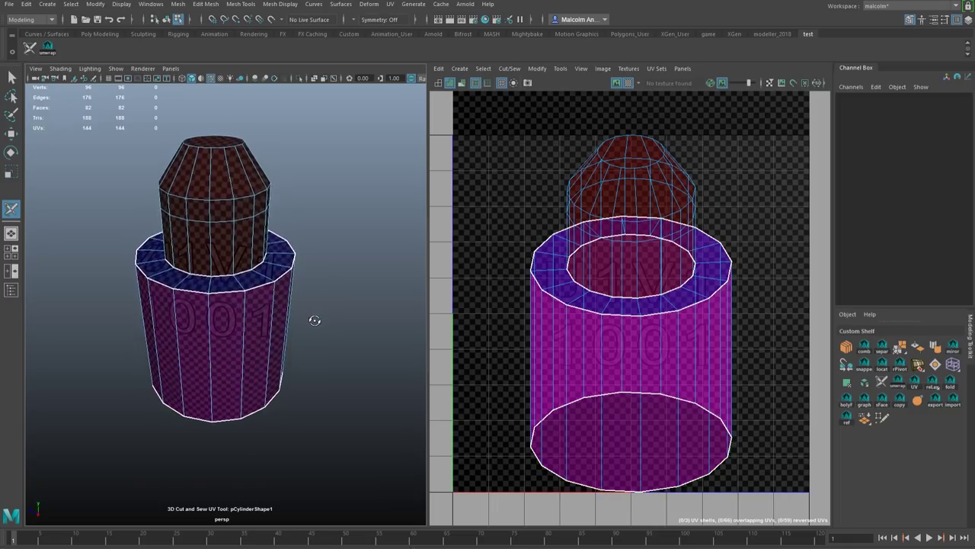
pyautogui.doubleClick(224, 195)
pyautogui.keyDown('alt'); pyautogui.moveTo(301, 210); pyautogui.dragTo(272, 206); pyautogui.keyUp('alt')
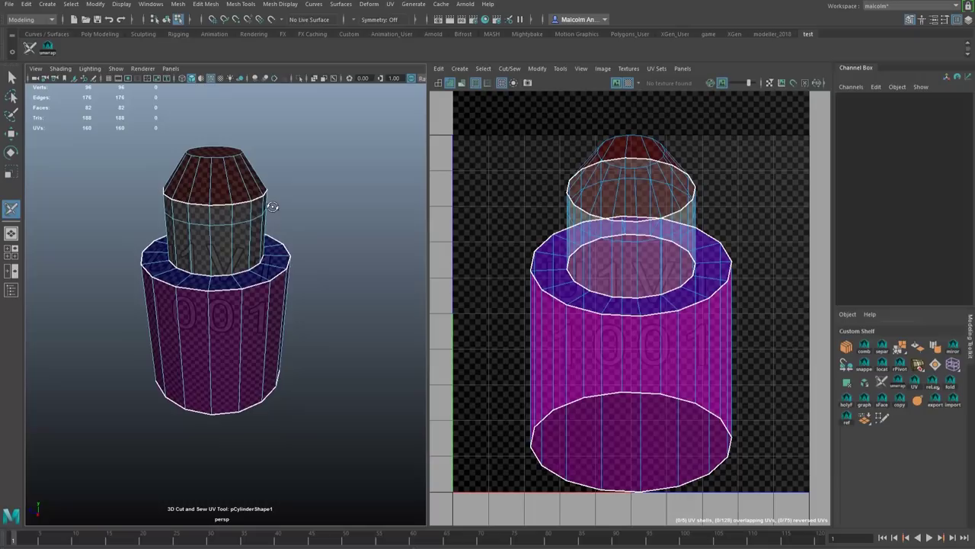
# - Cut a vertical seam down the front of the lower body and another down the front of the straight neck
pyautogui.click(212, 333)
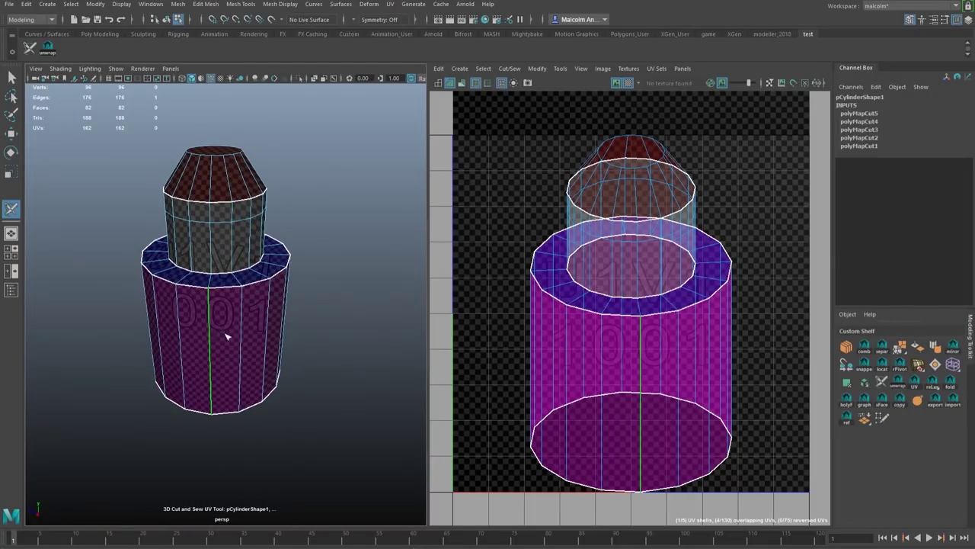
pyautogui.keyDown('alt'); pyautogui.moveTo(322, 326); pyautogui.dragTo(331, 322); pyautogui.keyUp('alt')
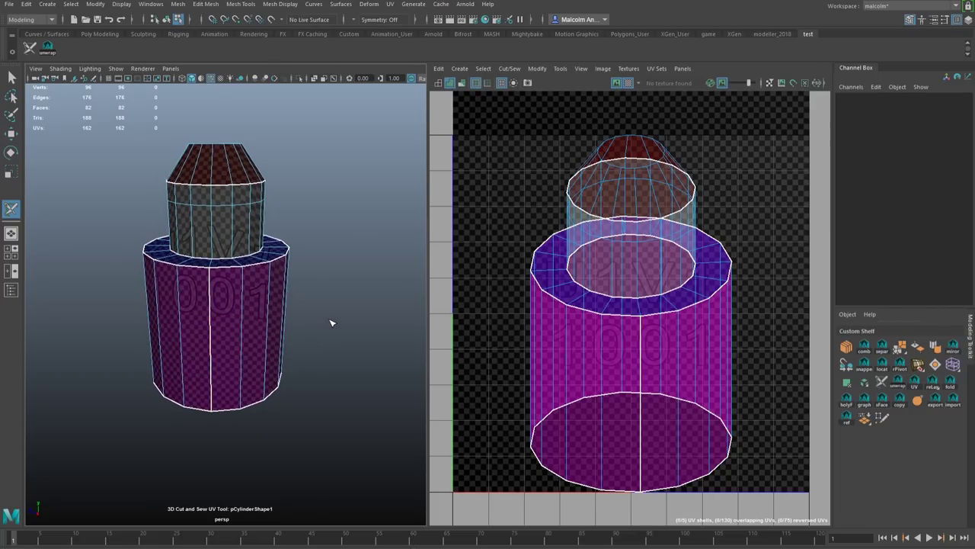
pyautogui.keyDown('alt'); pyautogui.moveTo(322, 283); pyautogui.dragTo(211, 267); pyautogui.keyUp('alt')
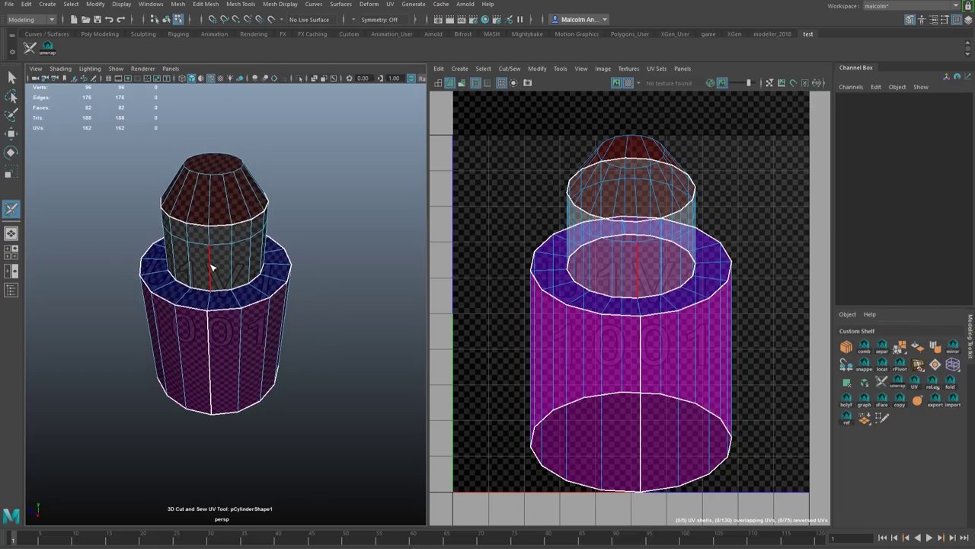
pyautogui.click(212, 266)
pyautogui.click(328, 263)
pyautogui.moveTo(328, 262)
pyautogui.keyDown('alt'); pyautogui.mouseDown()
pyautogui.moveTo(342, 263)
pyautogui.moveTo(333, 262)
pyautogui.mouseUp(); pyautogui.keyUp('alt')
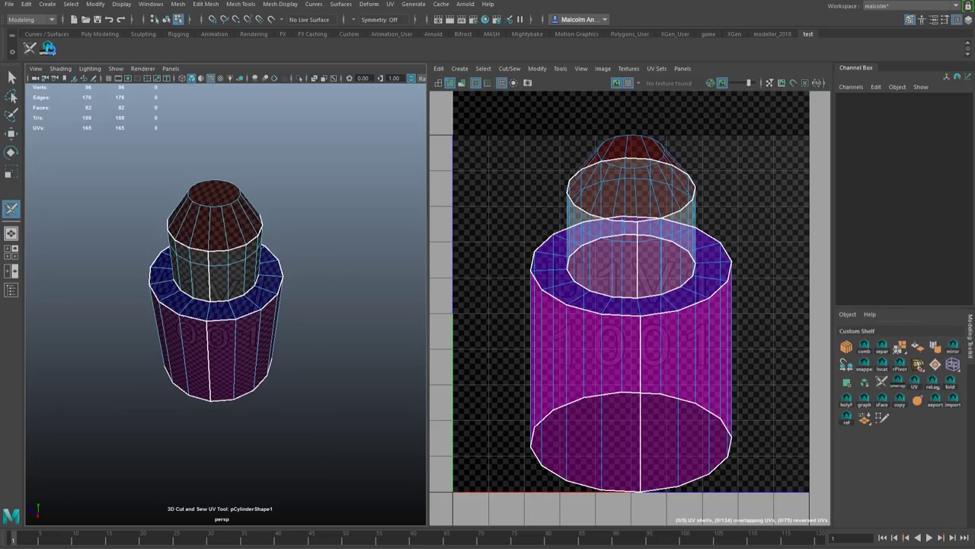
# - Unfold and lay out all the cylinder's UV shells with the custom unwrap script
pyautogui.click(48, 49)
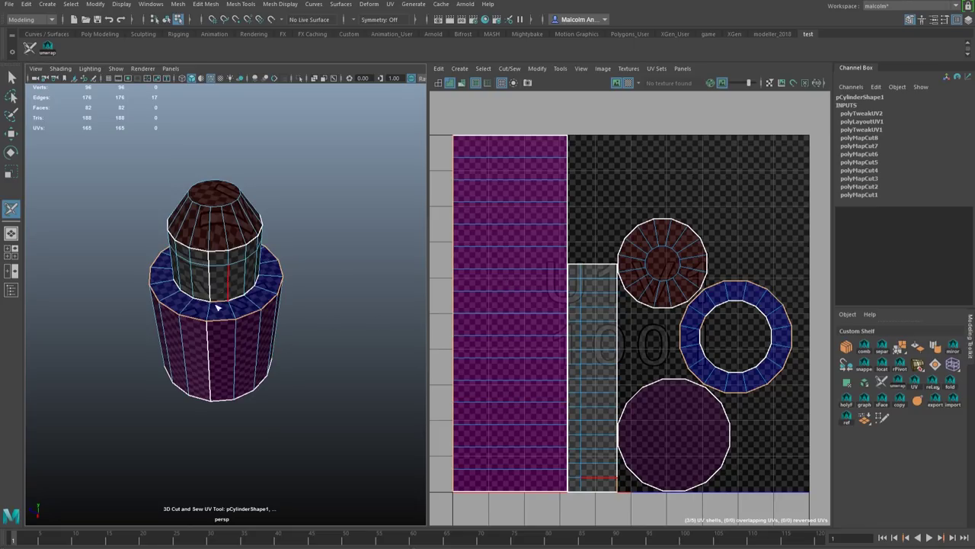
pyautogui.keyDown('alt'); pyautogui.moveTo(212, 316); pyautogui.dragTo(233, 295); pyautogui.keyUp('alt')
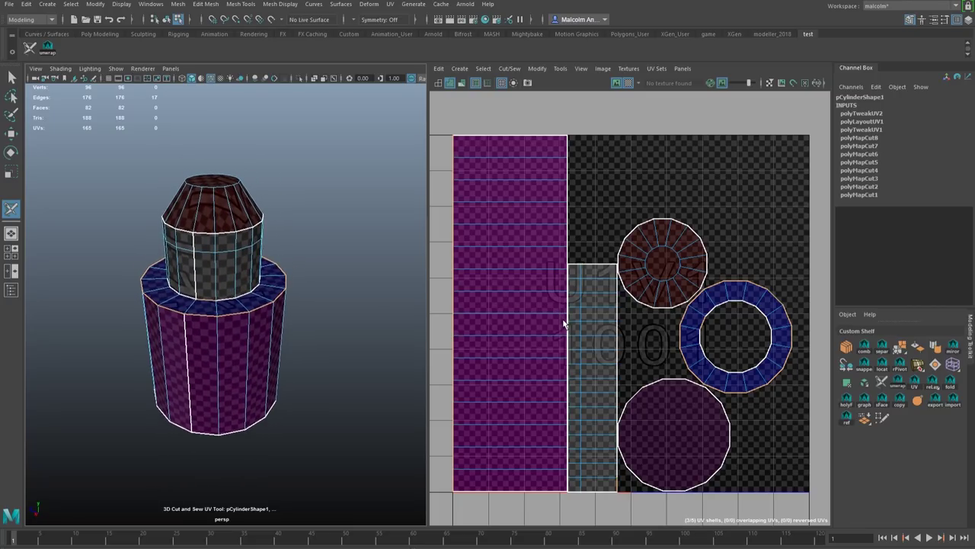
pyautogui.keyDown('alt'); pyautogui.moveTo(319, 305); pyautogui.dragTo(243, 255); pyautogui.keyUp('alt')
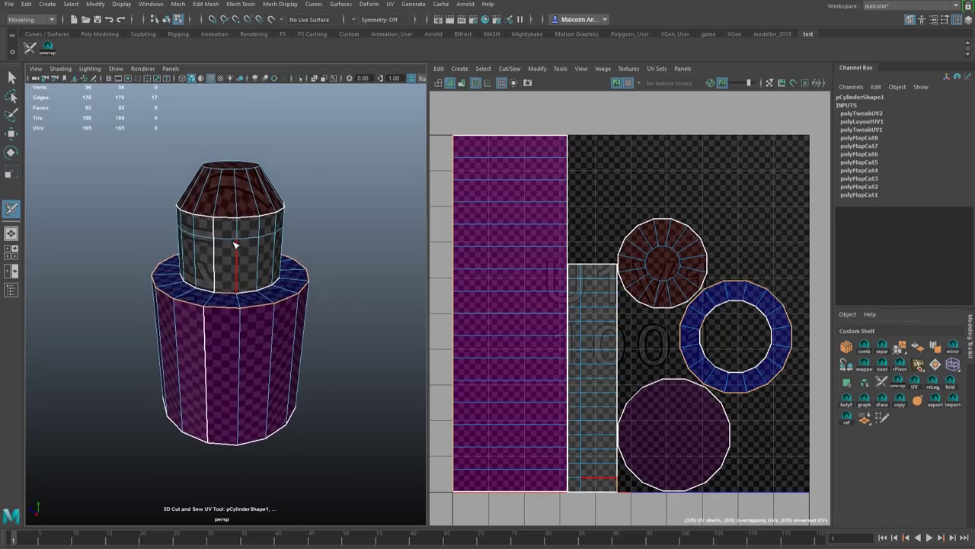
# - Cut the horizontal edge loop around the upper part of the straight neck and run the unwrap script again
pyautogui.doubleClick(237, 230)
pyautogui.keyDown('alt'); pyautogui.moveTo(326, 255); pyautogui.dragTo(307, 256); pyautogui.keyUp('alt')
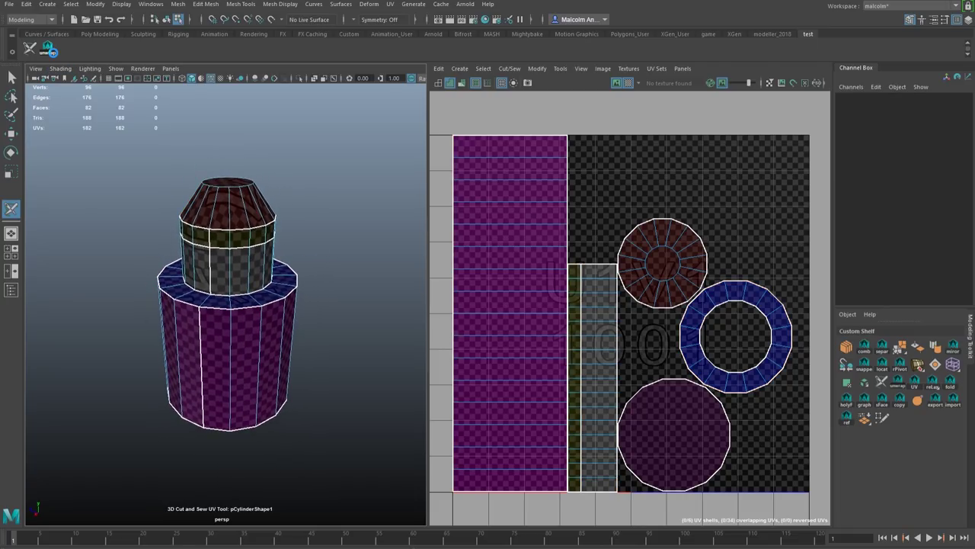
pyautogui.click(47, 48)
pyautogui.scroll(10, 678, 279)
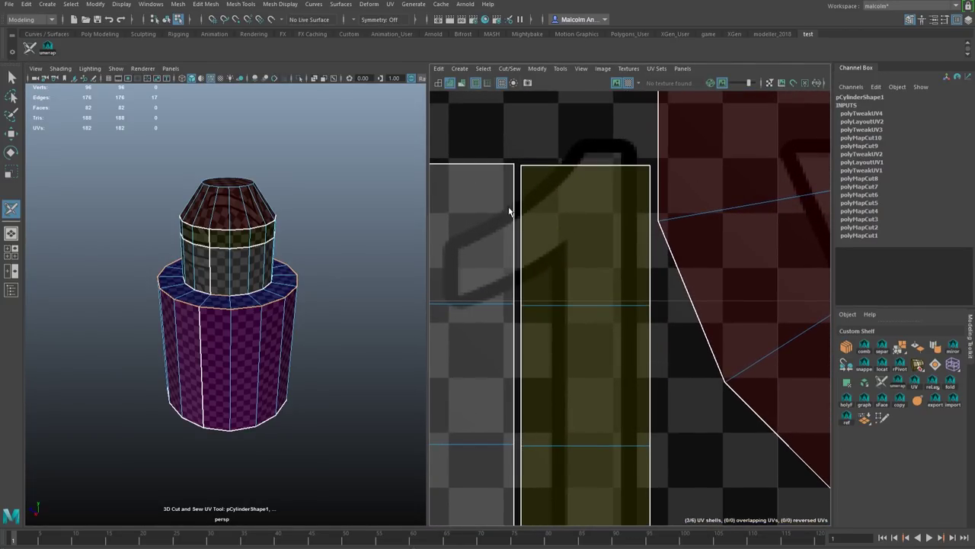
pyautogui.scroll(-10, 513, 212)
pyautogui.scroll(3, 611, 221)
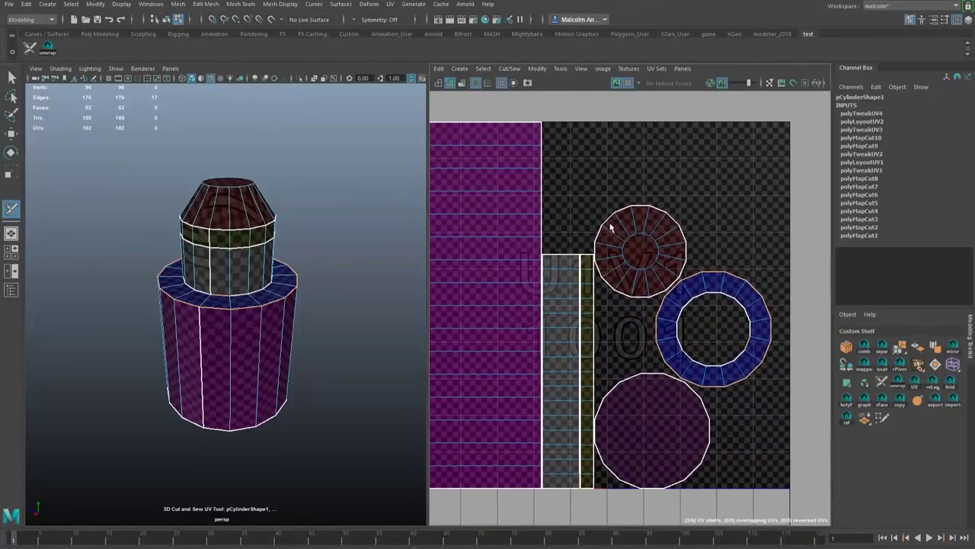
pyautogui.scroll(2, 619, 228)
pyautogui.scroll(1, 627, 222)
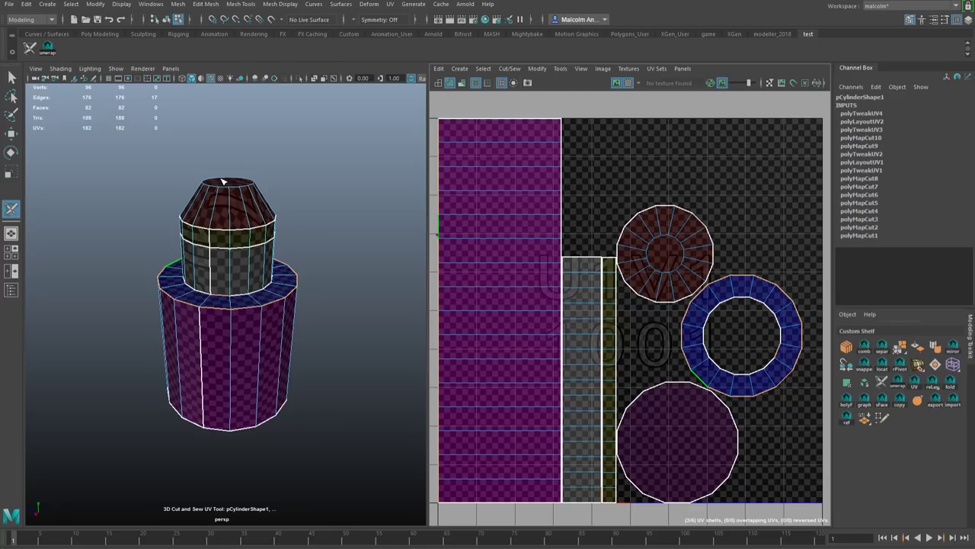
# - Clear the selection and sew the horizontal edge loop around the straight neck back together
pyautogui.click(283, 206)
pyautogui.press('f')
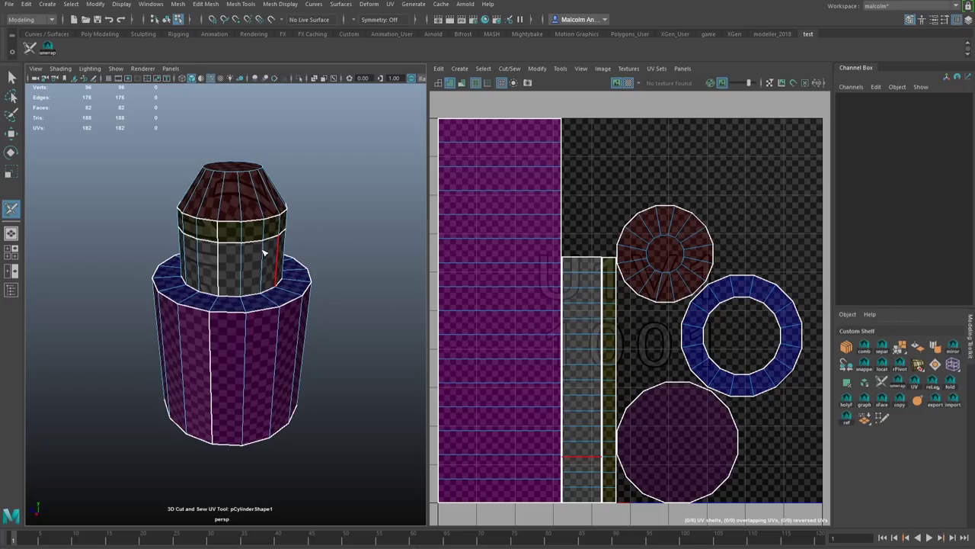
pyautogui.scroll(2, 244, 264)
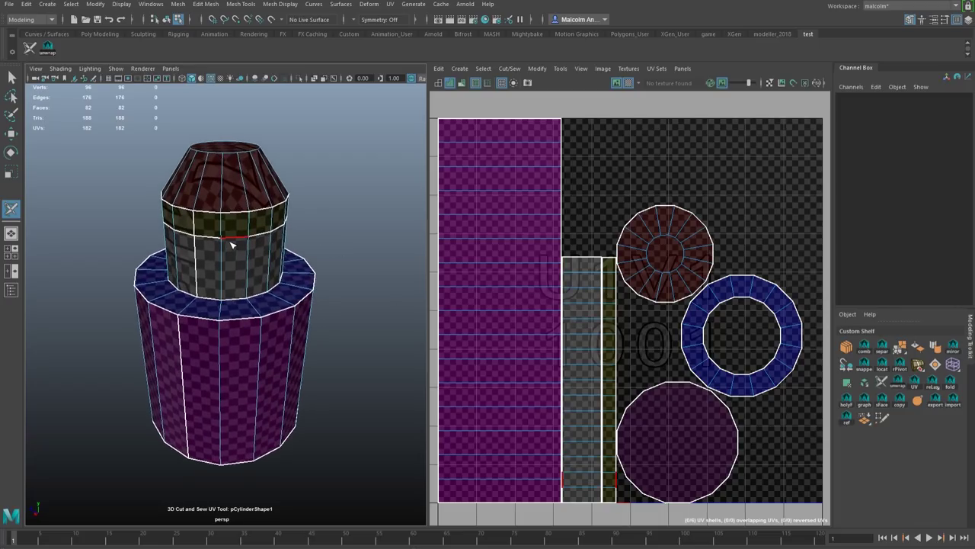
pyautogui.keyDown('ctrl'); pyautogui.doubleClick(233, 241); pyautogui.keyUp('ctrl')
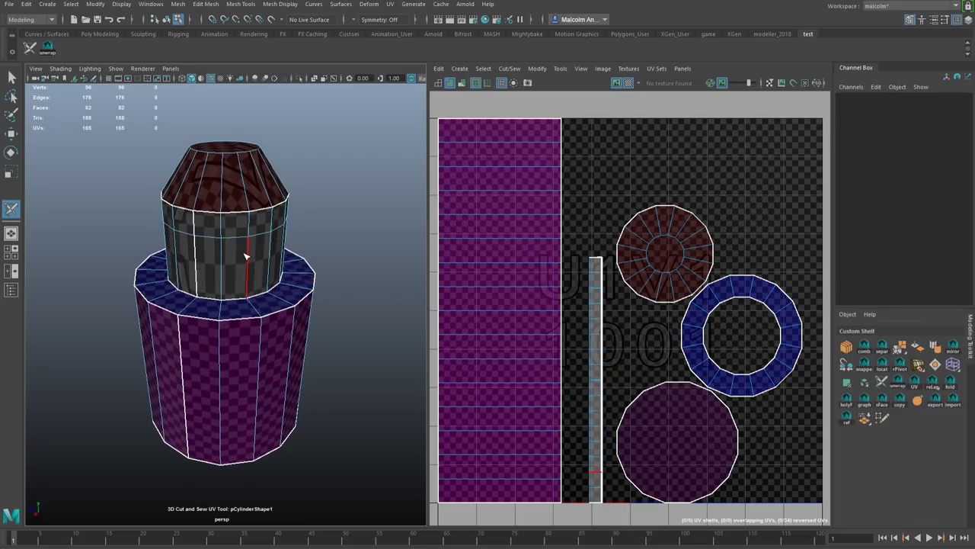
pyautogui.scroll(2, 244, 257)
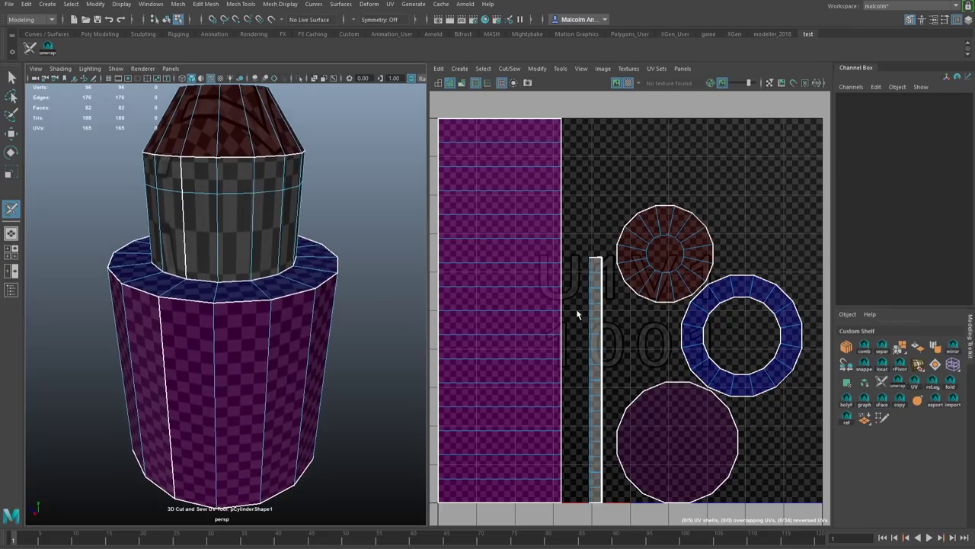
pyautogui.scroll(-2, 305, 233)
# - Unwrap and lay out all the shells again with the neck as a single strip
pyautogui.hotkey('ctrl', 'l')
pyautogui.scroll(5, 561, 293)
pyautogui.scroll(-5, 559, 297)
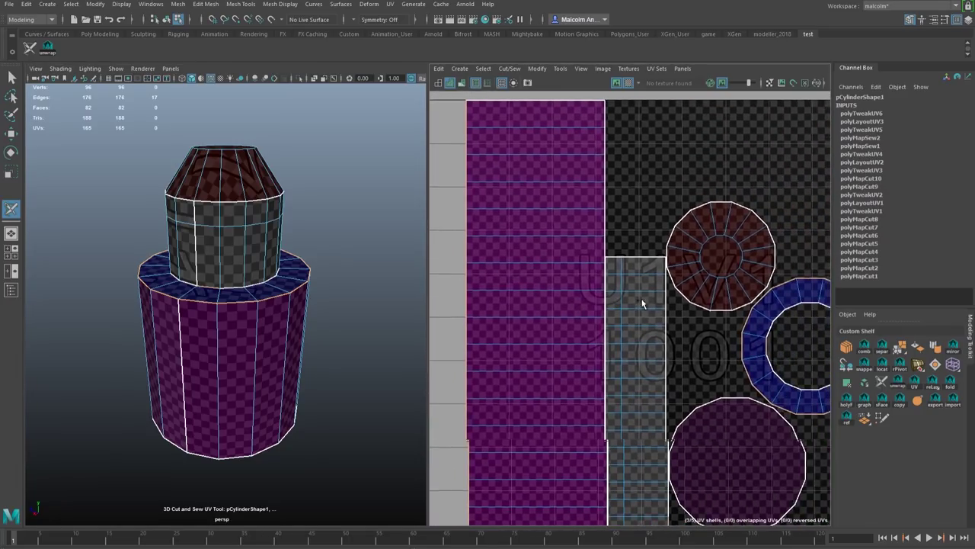
# - Examine the stepped cylinder from below and all around, comparing its seams with the shells in the UV layout
pyautogui.keyDown('alt'); pyautogui.moveTo(650, 296); pyautogui.dragTo(644, 290, button='middle'); pyautogui.keyUp('alt')
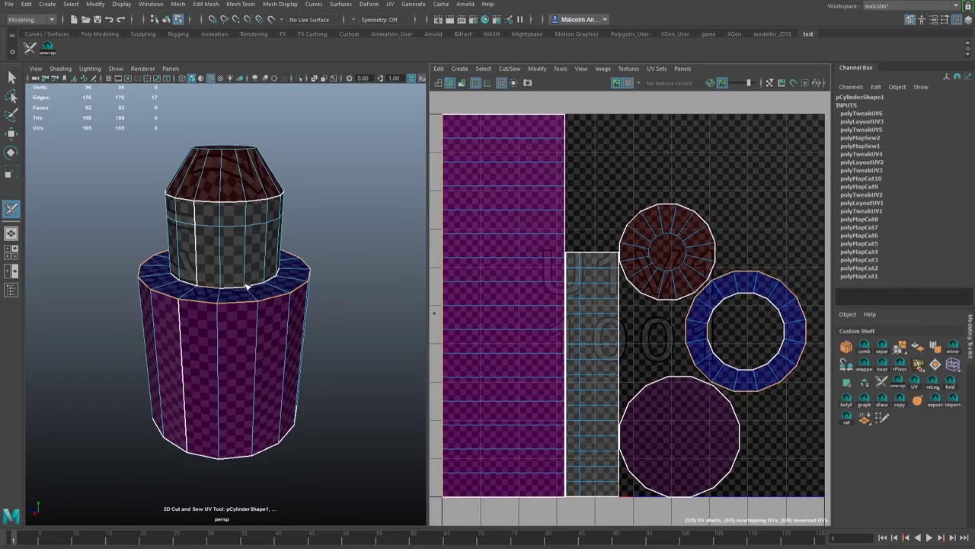
pyautogui.keyDown('alt'); pyautogui.moveTo(231, 273); pyautogui.dragTo(231, 211); pyautogui.keyUp('alt')
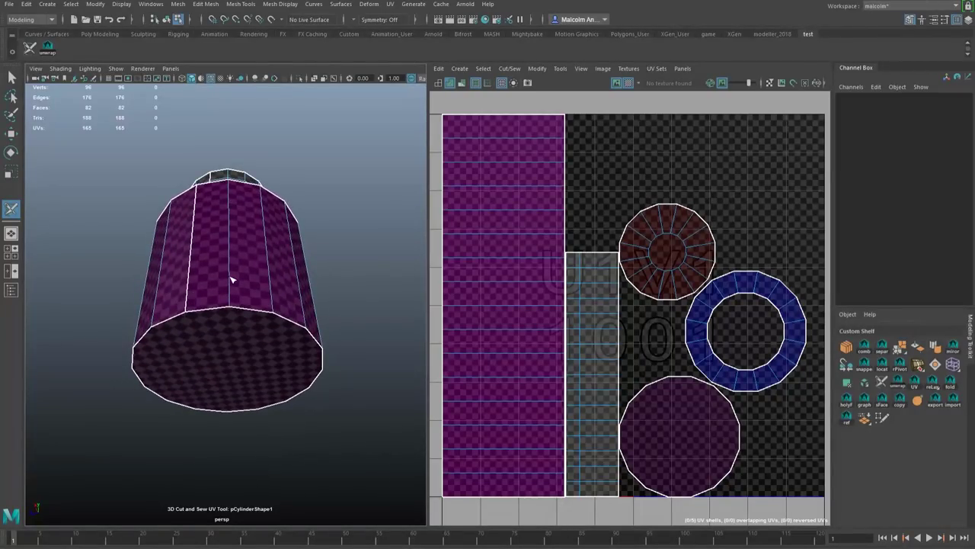
pyautogui.keyDown('alt'); pyautogui.moveTo(255, 285); pyautogui.dragTo(159, 302); pyautogui.keyUp('alt')
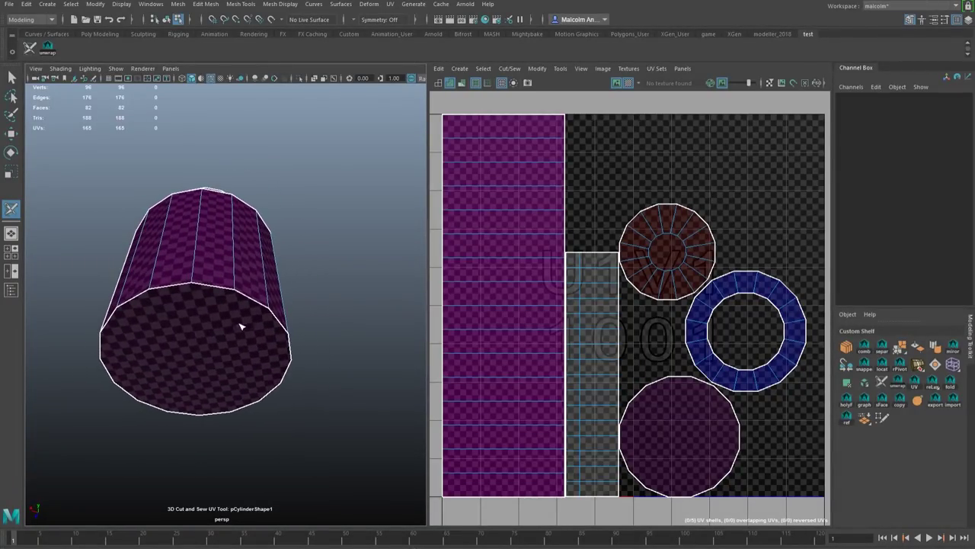
pyautogui.keyDown('alt'); pyautogui.moveTo(244, 317); pyautogui.dragTo(303, 316); pyautogui.keyUp('alt')
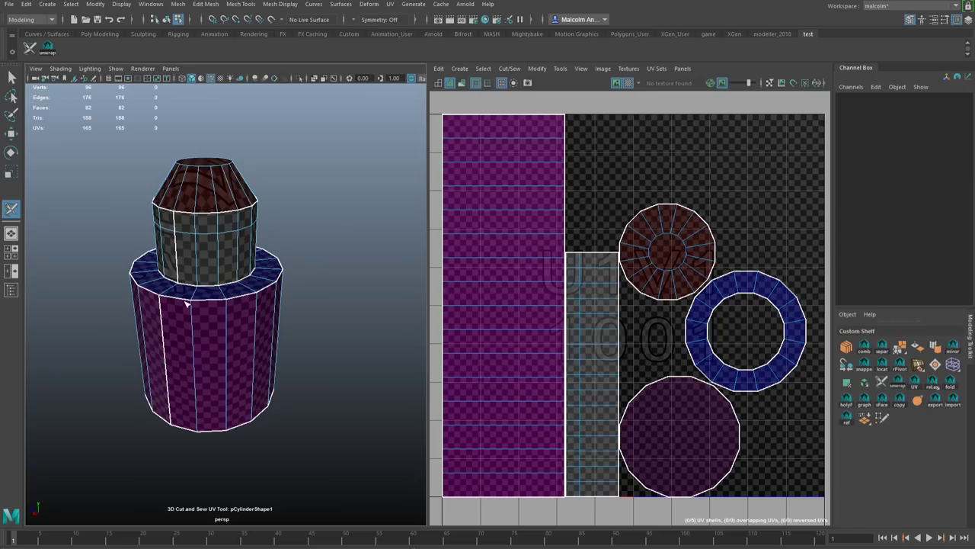
pyautogui.keyDown('alt'); pyautogui.moveTo(214, 246); pyautogui.dragTo(228, 268); pyautogui.keyUp('alt')
pyautogui.scroll(3, 221, 247)
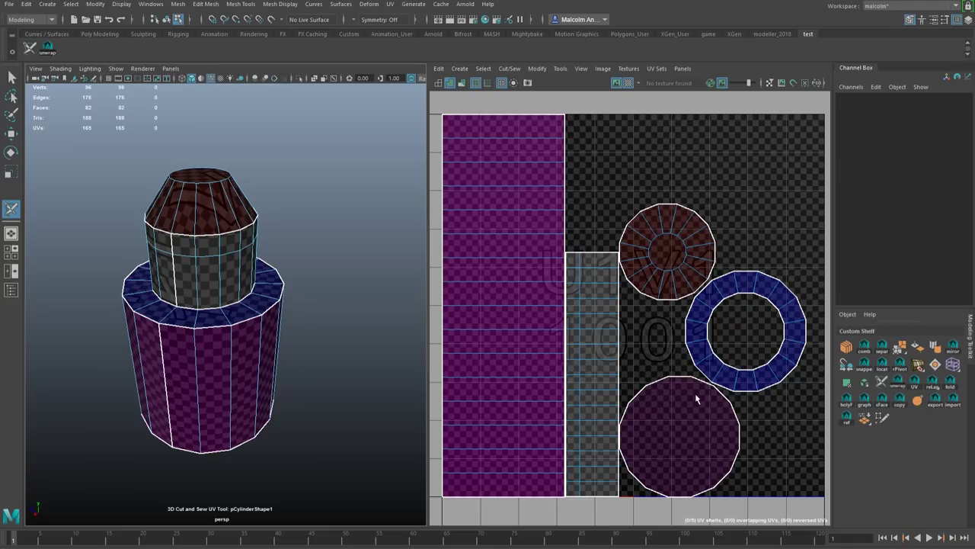
pyautogui.keyDown('alt'); pyautogui.moveTo(256, 279); pyautogui.dragTo(282, 290); pyautogui.keyUp('alt')
pyautogui.scroll(3, 283, 290)
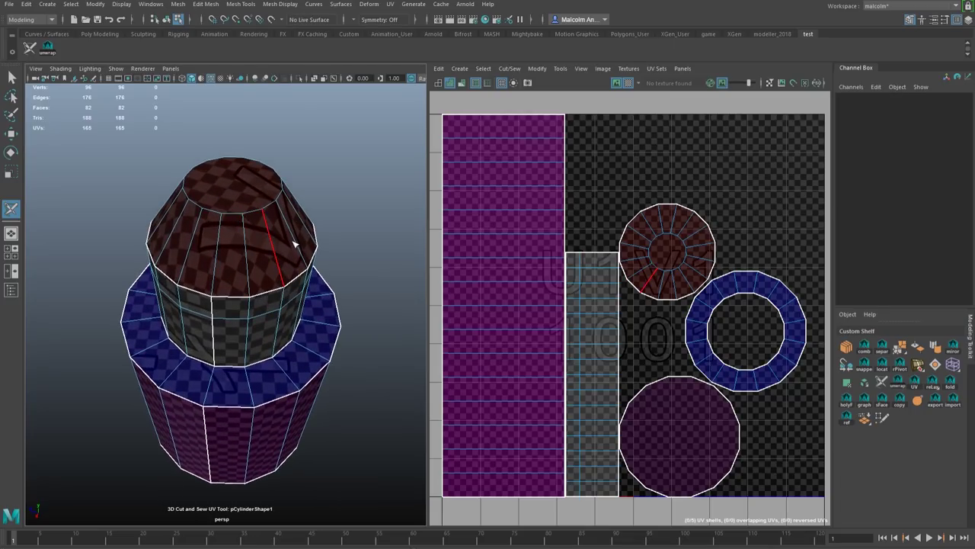
# - Cut the edge loop around the flat top cap to separate it from the tapered section, and run the unwrap script
pyautogui.keyDown('alt'); pyautogui.moveTo(296, 244); pyautogui.dragTo(238, 258); pyautogui.keyUp('alt')
pyautogui.click(237, 258)
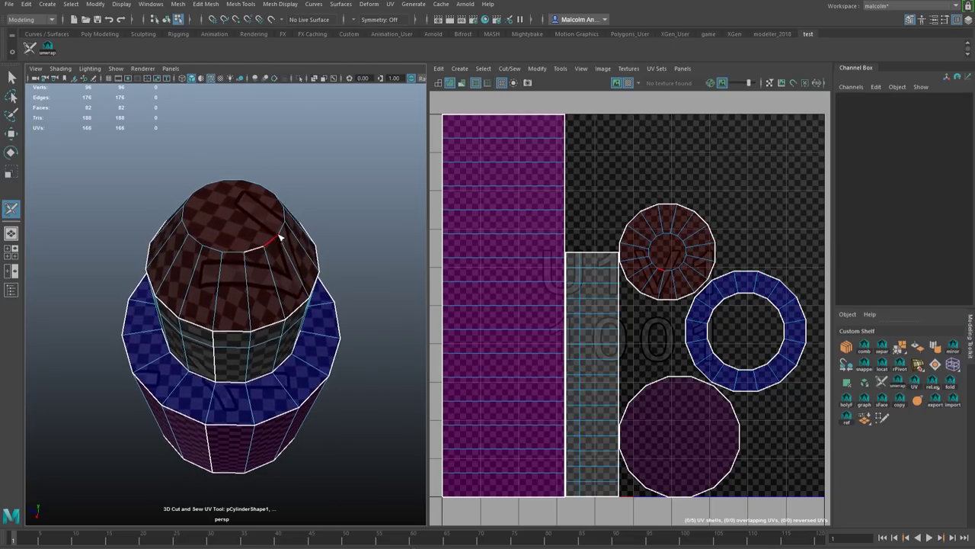
pyautogui.moveTo(286, 221)
pyautogui.mouseDown()
pyautogui.moveTo(278, 201)
pyautogui.moveTo(253, 184)
pyautogui.moveTo(191, 197)
pyautogui.moveTo(187, 223)
pyautogui.moveTo(238, 255)
pyautogui.mouseUp()
pyautogui.moveTo(283, 278)
pyautogui.keyDown('alt'); pyautogui.mouseDown()
pyautogui.moveTo(320, 283)
pyautogui.moveTo(298, 284)
pyautogui.mouseUp(); pyautogui.keyUp('alt')
pyautogui.click(298, 283)
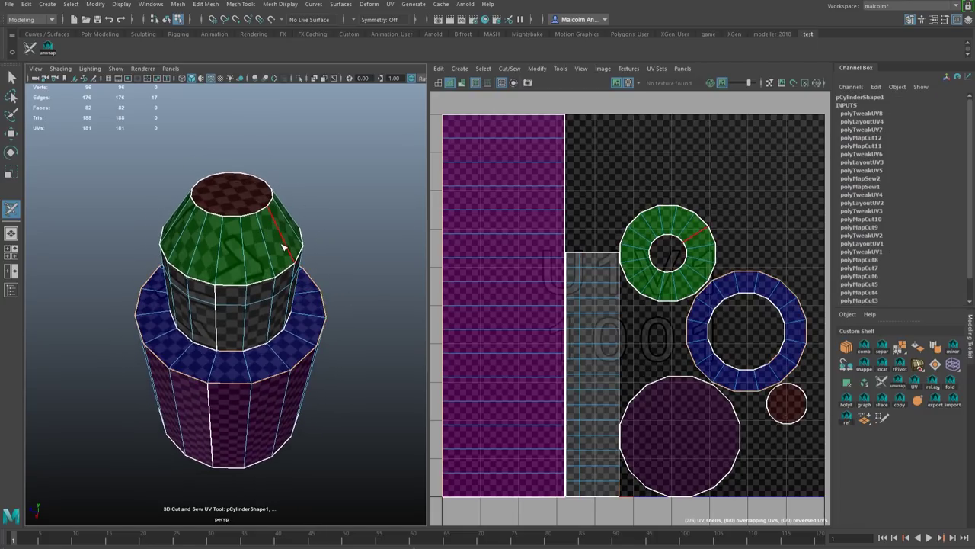
# - Sew the top cap's edge loop back onto the tapered section and unwrap all the shells again
pyautogui.keyDown('alt'); pyautogui.moveTo(288, 271); pyautogui.dragTo(246, 218); pyautogui.keyUp('alt')
pyautogui.keyDown('ctrl'); pyautogui.click(233, 237); pyautogui.keyUp('ctrl')
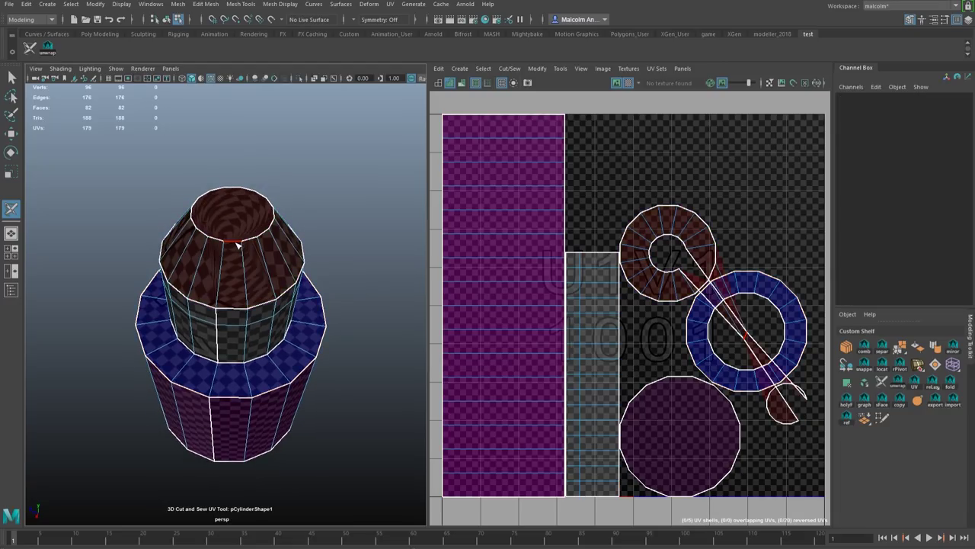
pyautogui.keyDown('ctrl'); pyautogui.click(259, 233); pyautogui.keyUp('ctrl')
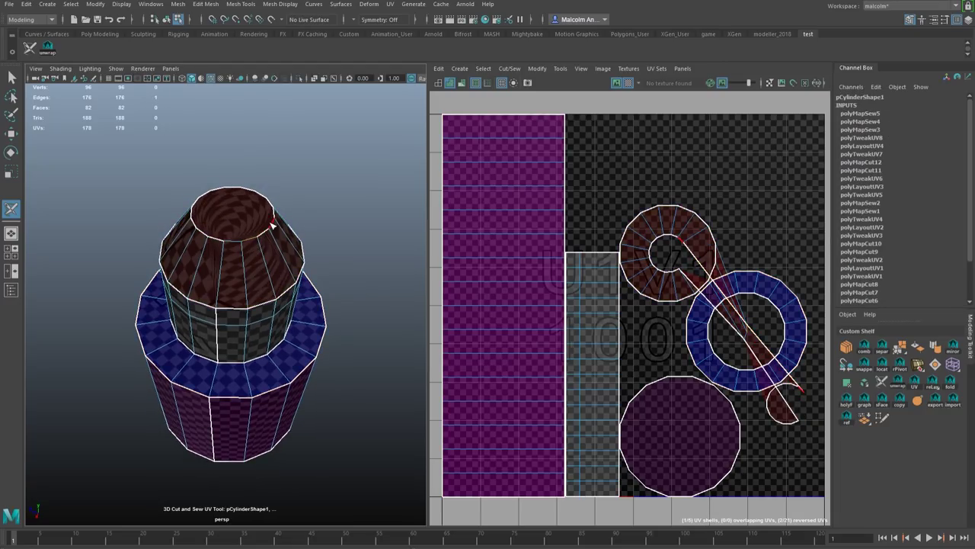
pyautogui.moveTo(275, 223)
pyautogui.keyDown('ctrl'); pyautogui.mouseDown()
pyautogui.moveTo(278, 214)
pyautogui.moveTo(239, 189)
pyautogui.moveTo(217, 192)
pyautogui.moveTo(196, 215)
pyautogui.moveTo(242, 257)
pyautogui.moveTo(282, 248)
pyautogui.moveTo(269, 201)
pyautogui.moveTo(253, 219)
pyautogui.mouseUp(); pyautogui.keyUp('ctrl')
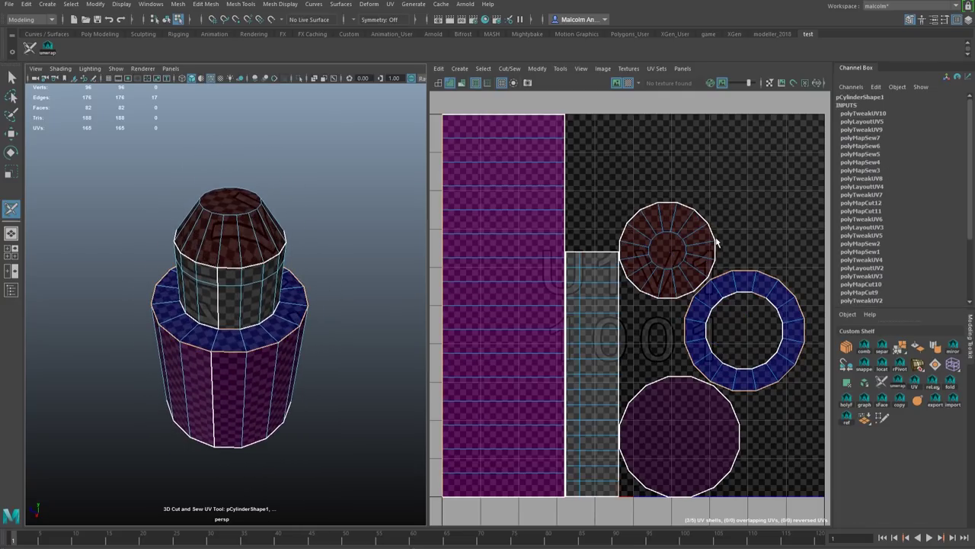
# - Cut one radial edge across the flat ring-shaped step and run the unwrap script to open it into a strip
pyautogui.keyDown('alt'); pyautogui.moveTo(317, 284); pyautogui.dragTo(333, 260); pyautogui.keyUp('alt')
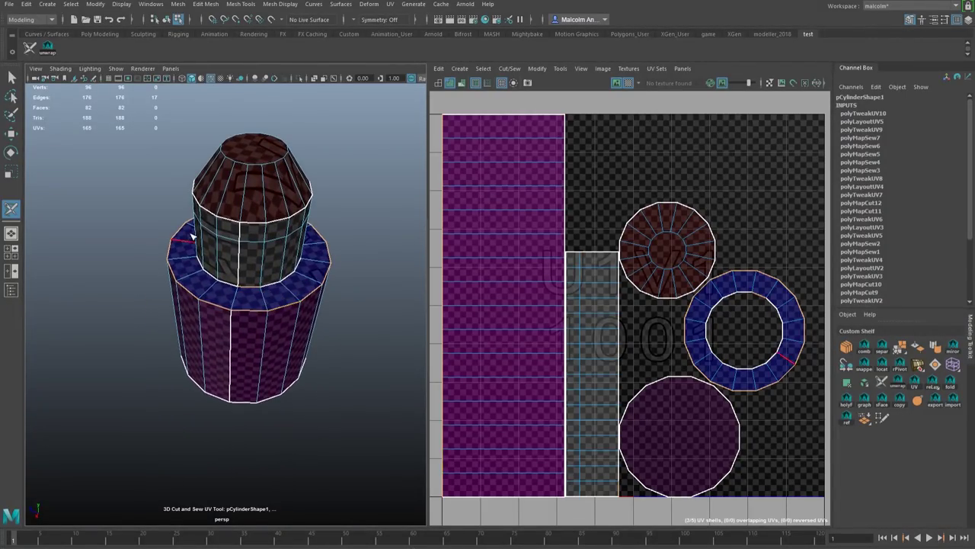
pyautogui.scroll(2, 327, 274)
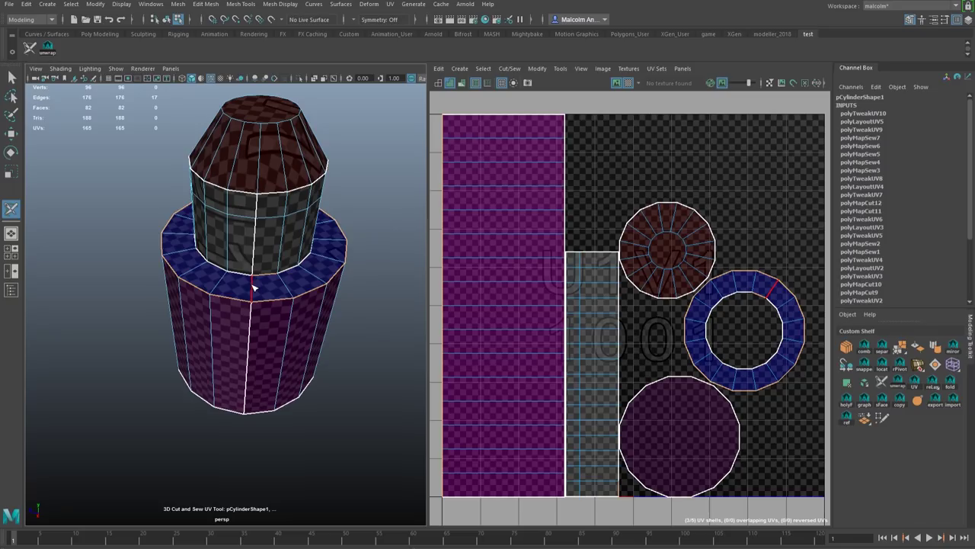
pyautogui.click(255, 287)
pyautogui.keyDown('alt'); pyautogui.moveTo(339, 274); pyautogui.dragTo(333, 271); pyautogui.keyUp('alt')
pyautogui.click(347, 272)
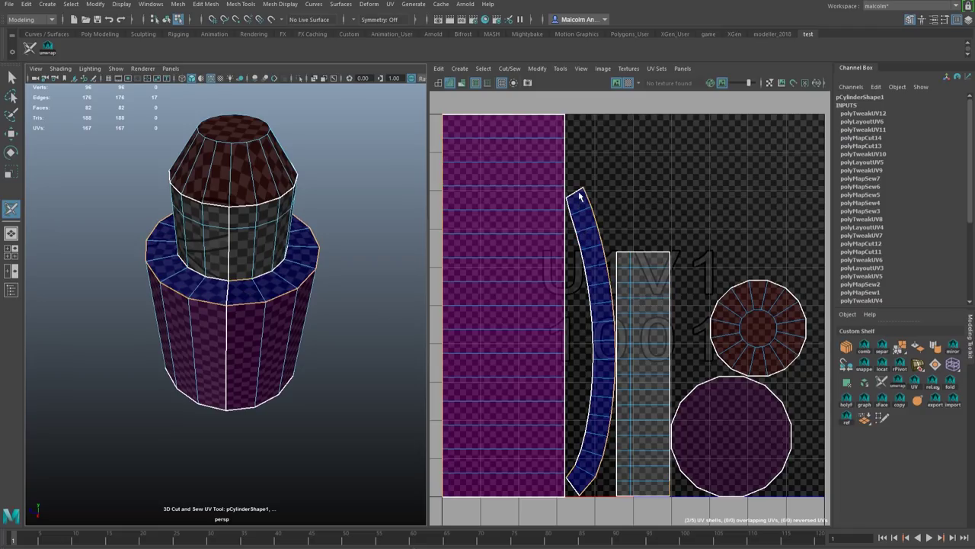
# - Cut a second radial edge across the flat ring to split it into two half-ring shells, and unwrap again
pyautogui.keyDown('alt'); pyautogui.moveTo(308, 268); pyautogui.dragTo(236, 309); pyautogui.keyUp('alt')
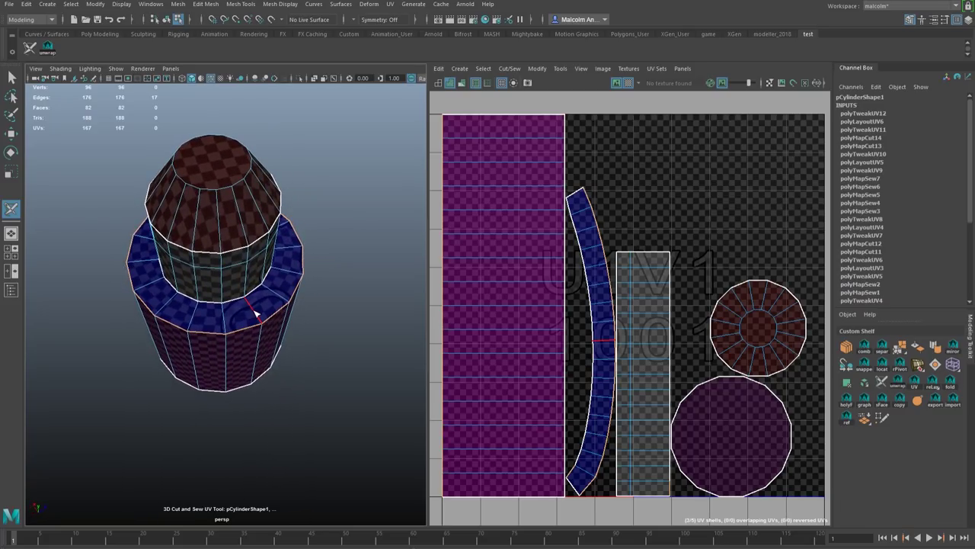
pyautogui.click(256, 313)
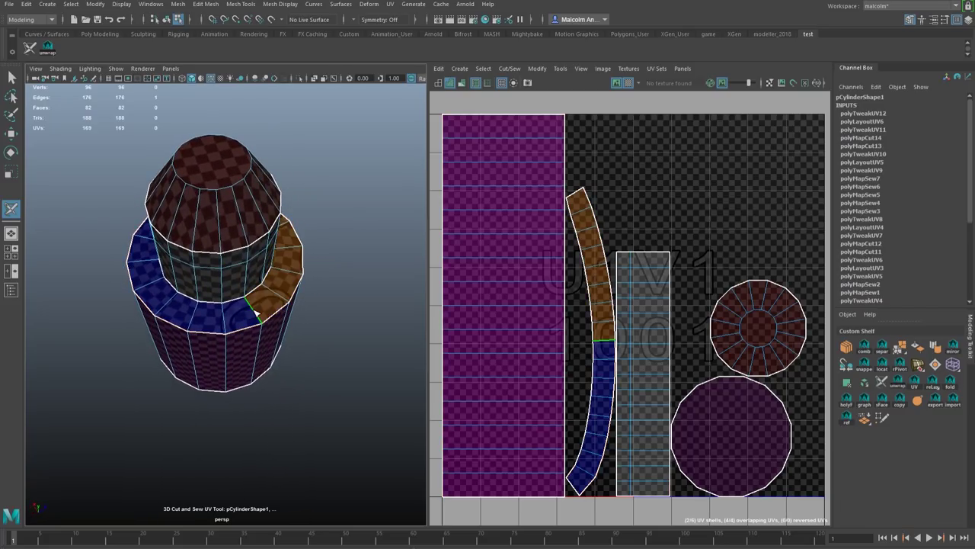
pyautogui.click(320, 314)
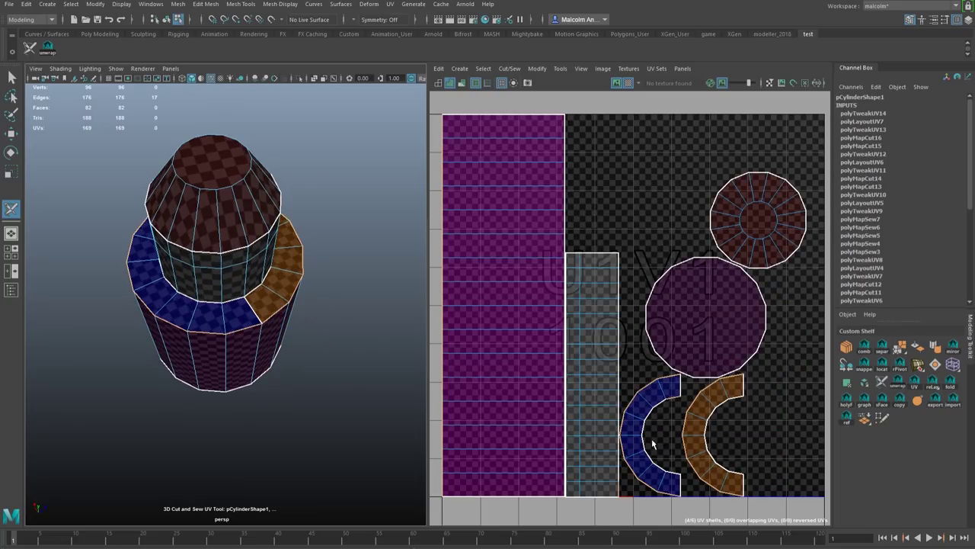
# - Sew both radial cuts of the flat ring back together and unwrap it as one closed ring
pyautogui.keyDown('alt'); pyautogui.moveTo(329, 338); pyautogui.dragTo(238, 312); pyautogui.keyUp('alt')
pyautogui.keyDown('ctrl'); pyautogui.click(278, 304); pyautogui.keyUp('ctrl')
pyautogui.click(182, 294)
pyautogui.moveTo(300, 283)
pyautogui.keyDown('alt'); pyautogui.mouseDown()
pyautogui.moveTo(310, 275)
pyautogui.moveTo(289, 276)
pyautogui.mouseUp(); pyautogui.keyUp('alt')
pyautogui.keyDown('ctrl'); pyautogui.click(289, 277); pyautogui.keyUp('ctrl')
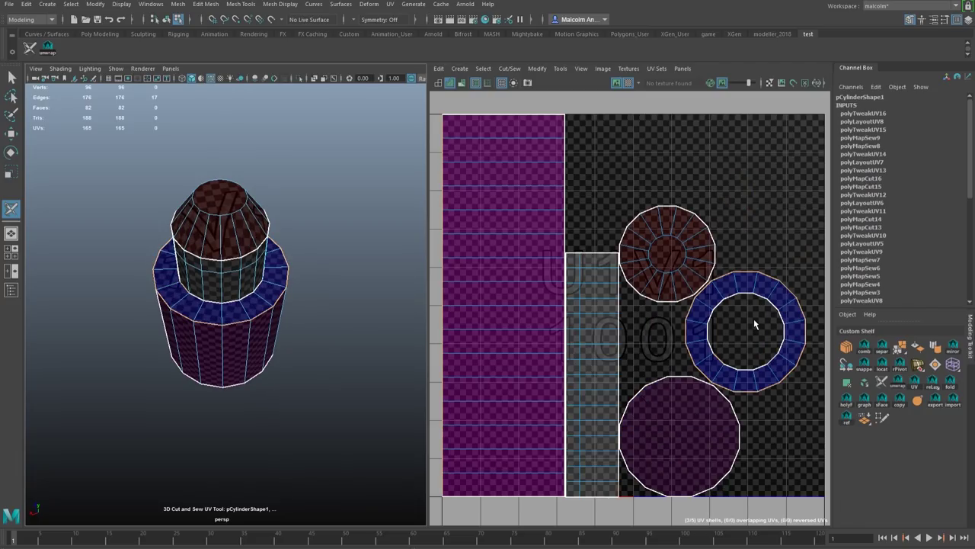
# - Cut a single radial edge across the flat ring-shaped step and unwrap the shells with the ring as an open strip
pyautogui.keyDown('alt'); pyautogui.moveTo(329, 318); pyautogui.dragTo(280, 298); pyautogui.keyUp('alt')
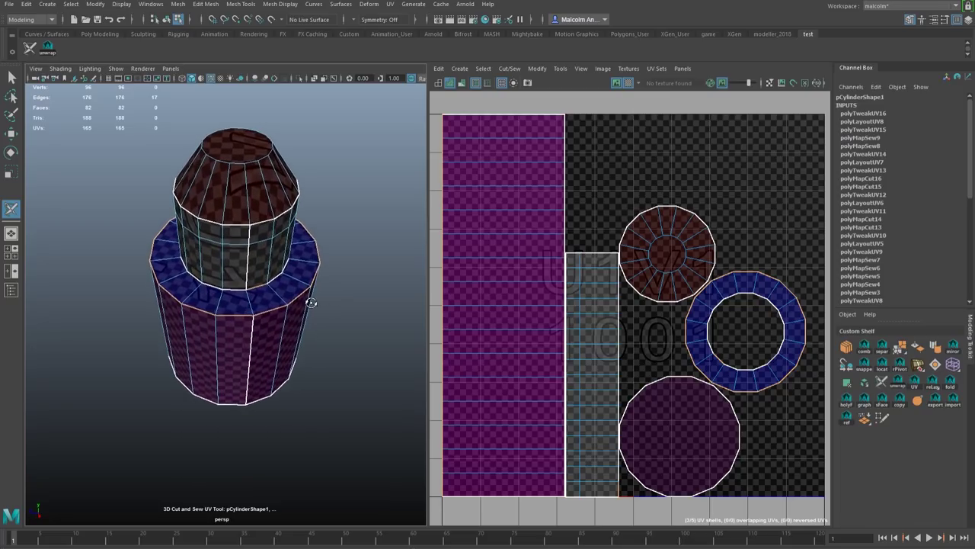
pyautogui.keyDown('alt'); pyautogui.moveTo(310, 302); pyautogui.dragTo(220, 311); pyautogui.keyUp('alt')
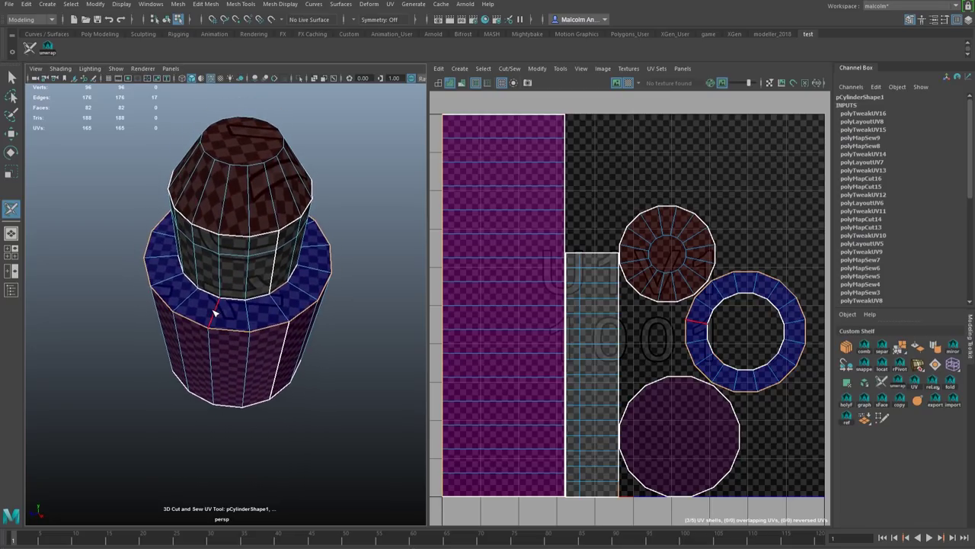
pyautogui.click(214, 312)
pyautogui.keyDown('alt'); pyautogui.moveTo(353, 304); pyautogui.dragTo(309, 301, button='right'); pyautogui.keyUp('alt')
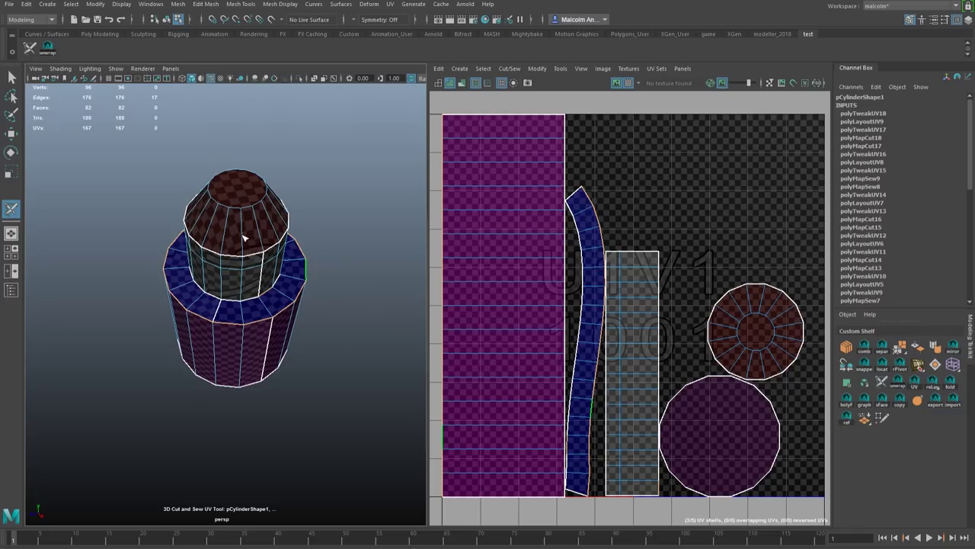
# - Straighten the ring's curved UV strip into a vertical rectangle and move its stray upper corner UV down to square off the end
pyautogui.keyDown('alt'); pyautogui.moveTo(225, 221); pyautogui.dragTo(221, 201); pyautogui.keyUp('alt')
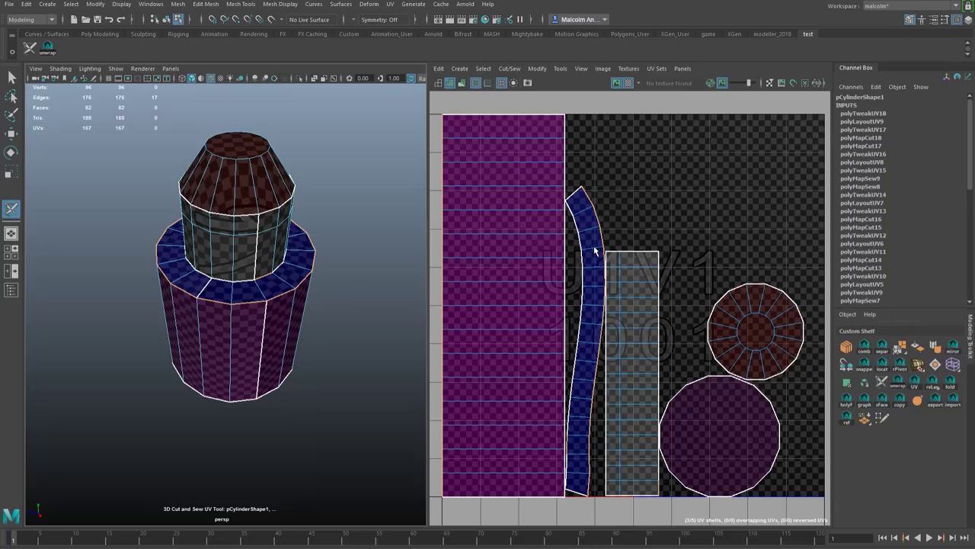
pyautogui.rightClick(582, 206)
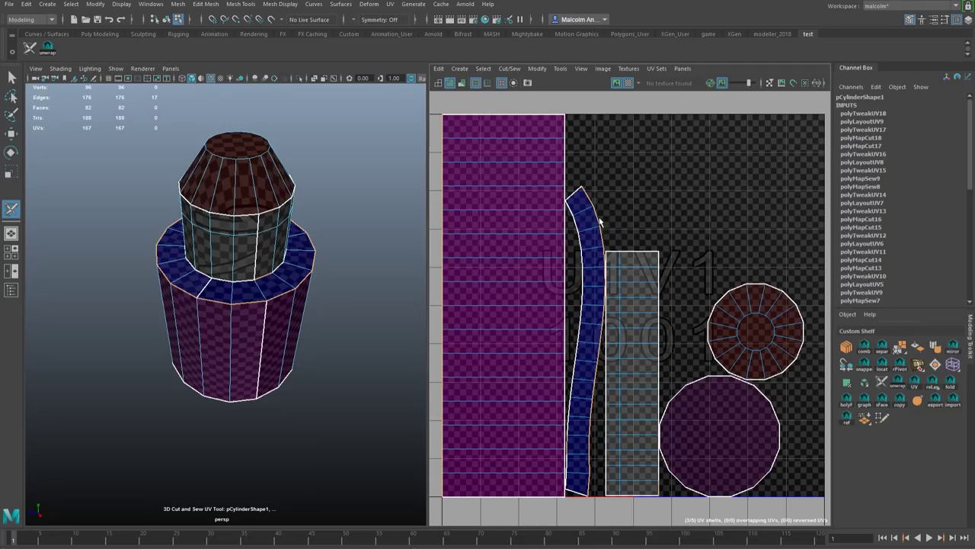
pyautogui.rightClick(590, 216)
pyautogui.press('w')
pyautogui.rightClick(591, 216)
pyautogui.click(592, 207)
pyautogui.keyDown('ctrl'); pyautogui.moveTo(651, 165); pyautogui.dragTo(701, 137, button='right'); pyautogui.keyUp('ctrl')
pyautogui.click(583, 178)
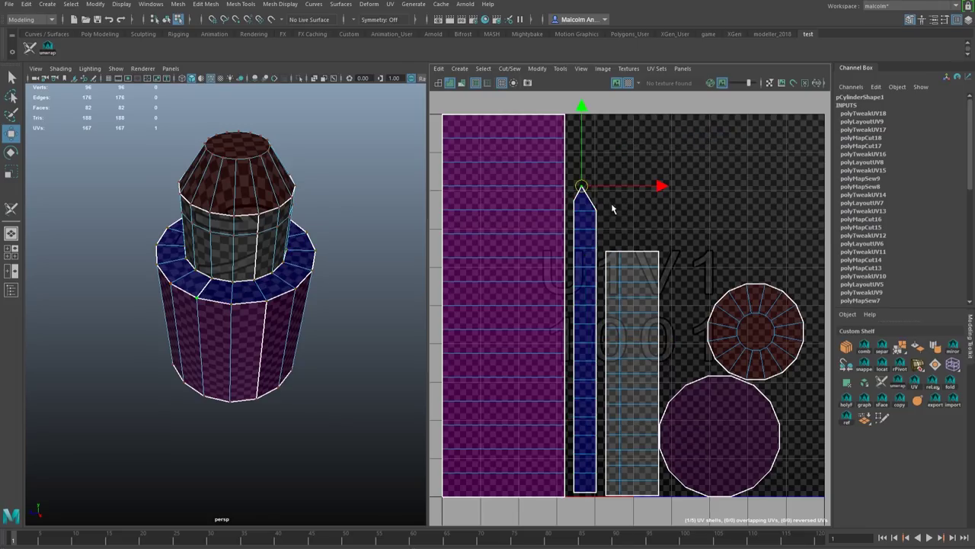
pyautogui.moveTo(614, 207); pyautogui.dragTo(623, 221, button='middle')
pyautogui.click(638, 225)
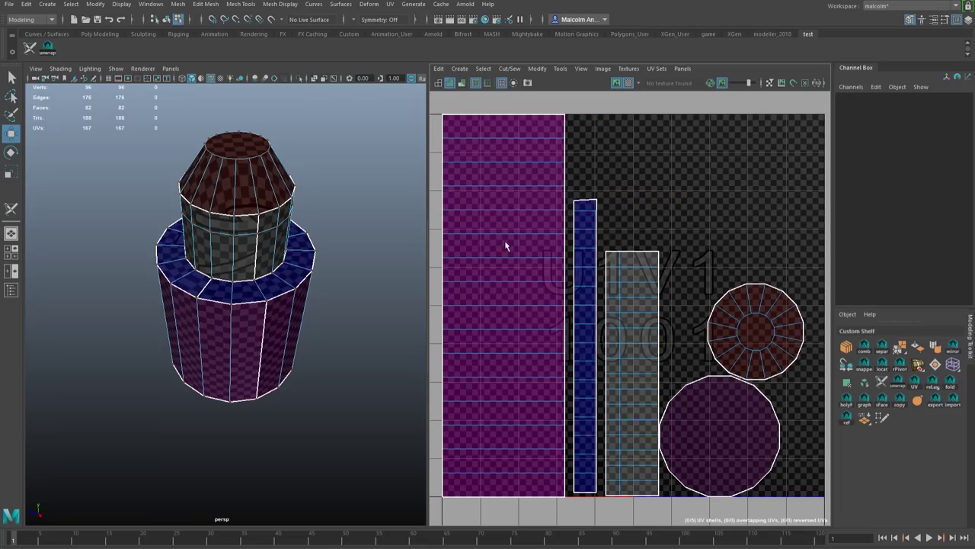
# - Return to object mode, reactivate the 3D Cut and Sew UV Tool on the cylinder and run the unwrap script
pyautogui.moveTo(266, 242); pyautogui.dragTo(322, 242, button='right')
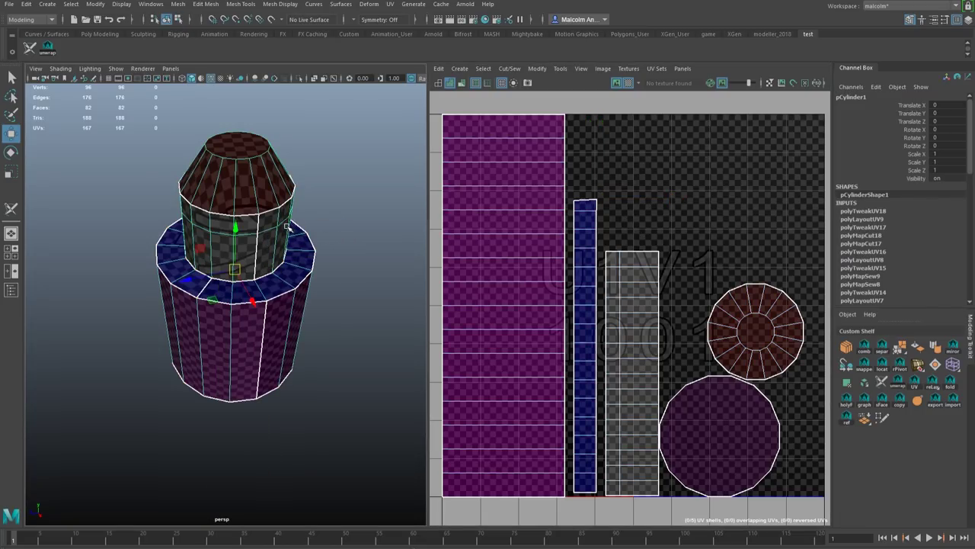
pyautogui.click(30, 49)
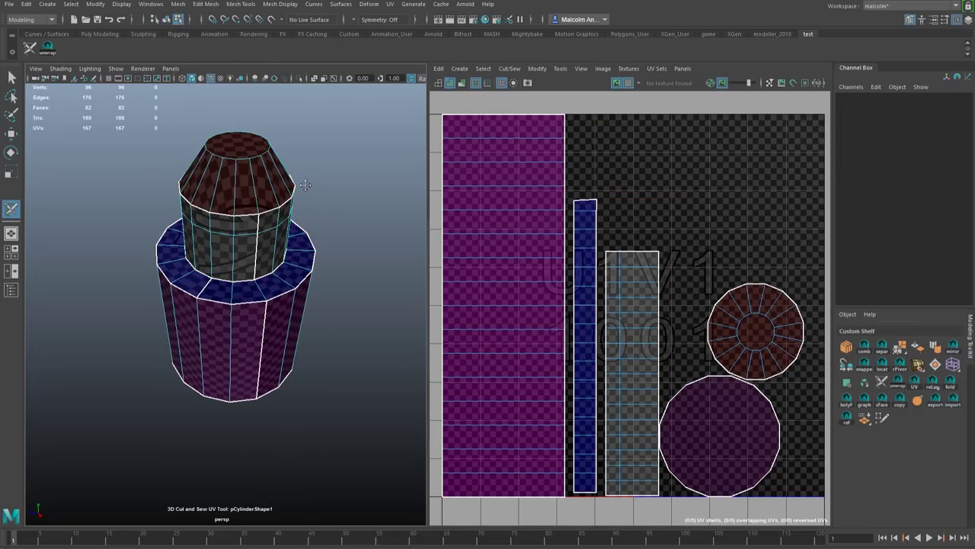
pyautogui.keyDown('alt'); pyautogui.moveTo(301, 183); pyautogui.dragTo(289, 194); pyautogui.keyUp('alt')
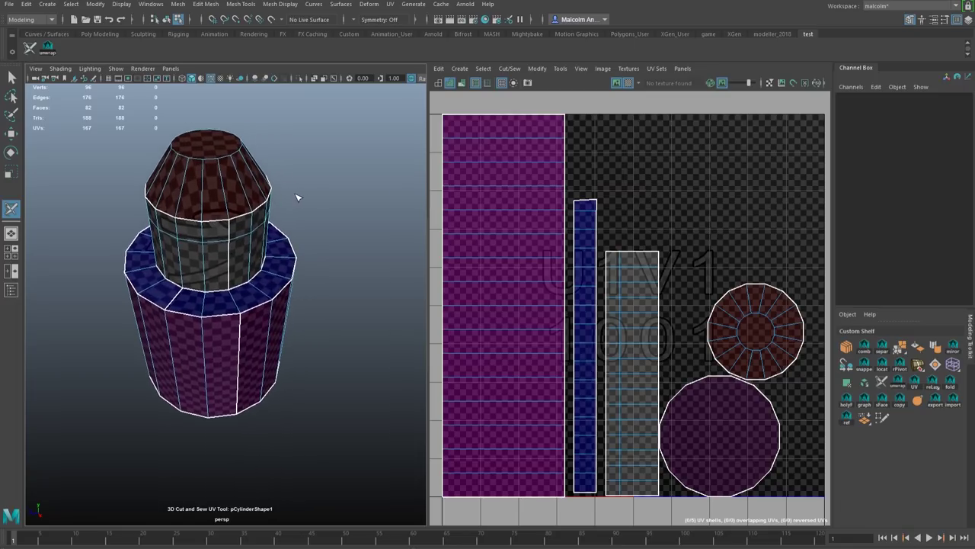
pyautogui.click(49, 51)
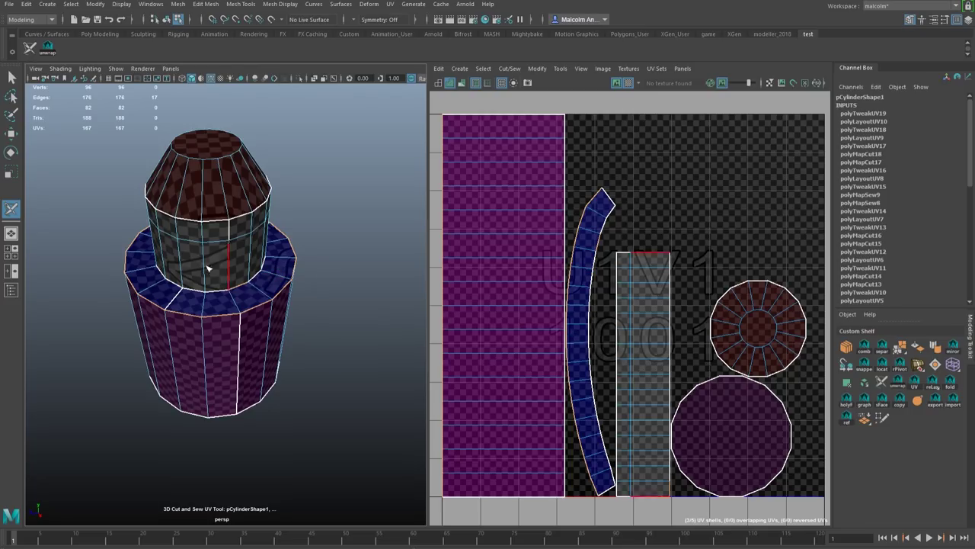
# - Cut the horizontal edge loop around the straight neck to split it into two bands, and unwrap all the shells
pyautogui.keyDown('alt'); pyautogui.moveTo(204, 267); pyautogui.dragTo(233, 248); pyautogui.keyUp('alt')
pyautogui.scroll(5, 228, 250)
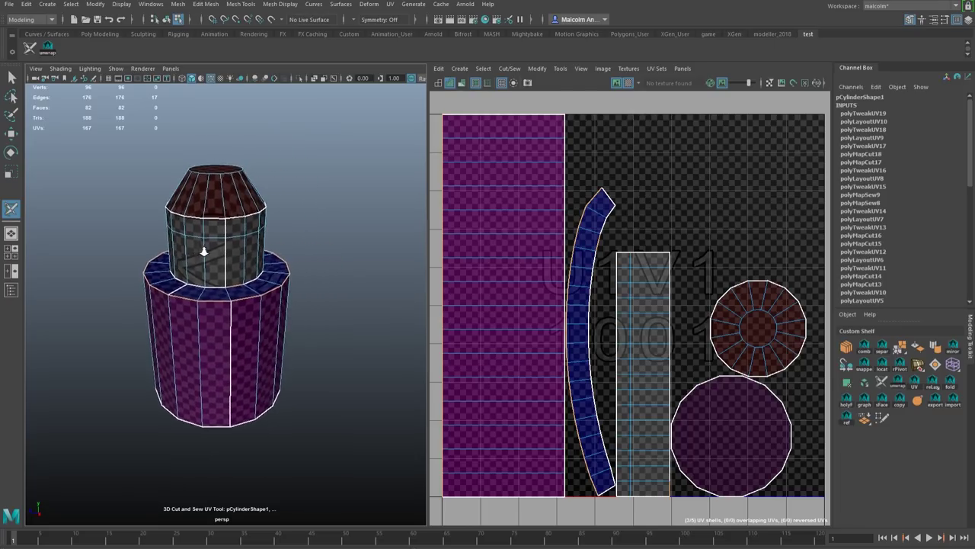
pyautogui.click(219, 170)
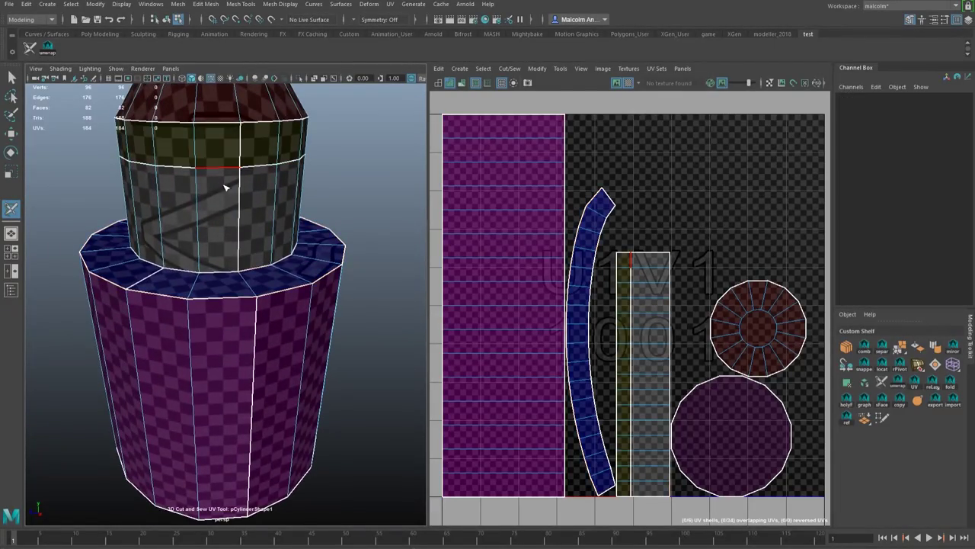
pyautogui.scroll(-5, 224, 185)
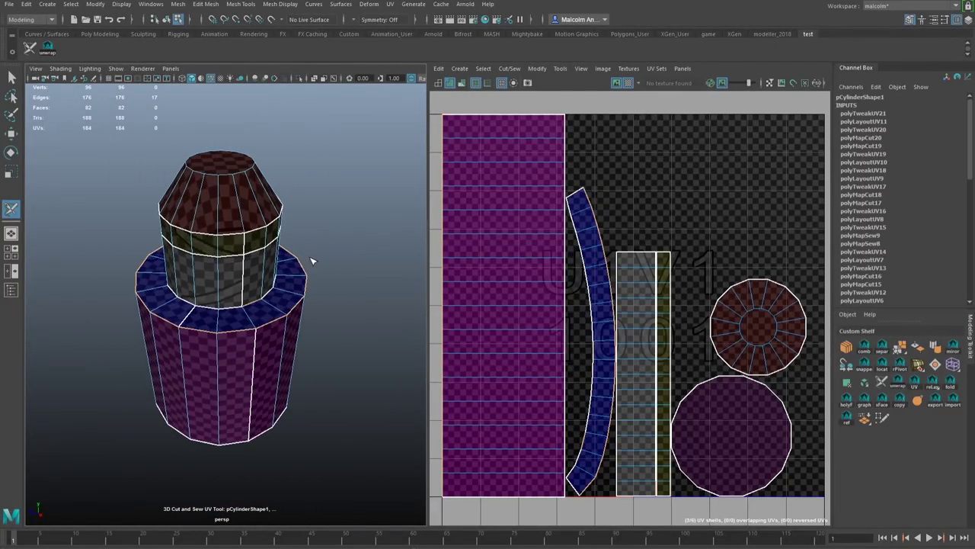
# - Cut one sloping edge down the tapered section below the top cap and run the unwrap script
pyautogui.keyDown('alt'); pyautogui.moveTo(328, 220); pyautogui.dragTo(353, 227); pyautogui.keyUp('alt')
pyautogui.click(268, 215)
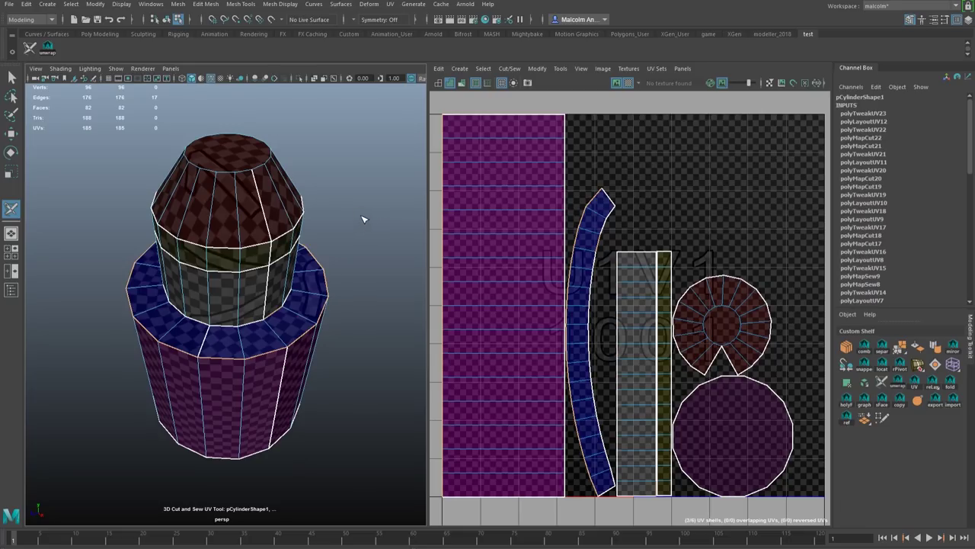
pyautogui.keyDown('alt'); pyautogui.moveTo(362, 219); pyautogui.dragTo(355, 227); pyautogui.keyUp('alt')
# - Cut the edge loop around the top cap to detach it from the tapered section, and unwrap the shells
pyautogui.click(268, 217)
pyautogui.moveTo(268, 216)
pyautogui.mouseDown()
pyautogui.moveTo(254, 178)
pyautogui.moveTo(220, 170)
pyautogui.moveTo(193, 181)
pyautogui.moveTo(181, 215)
pyautogui.moveTo(241, 239)
pyautogui.mouseUp()
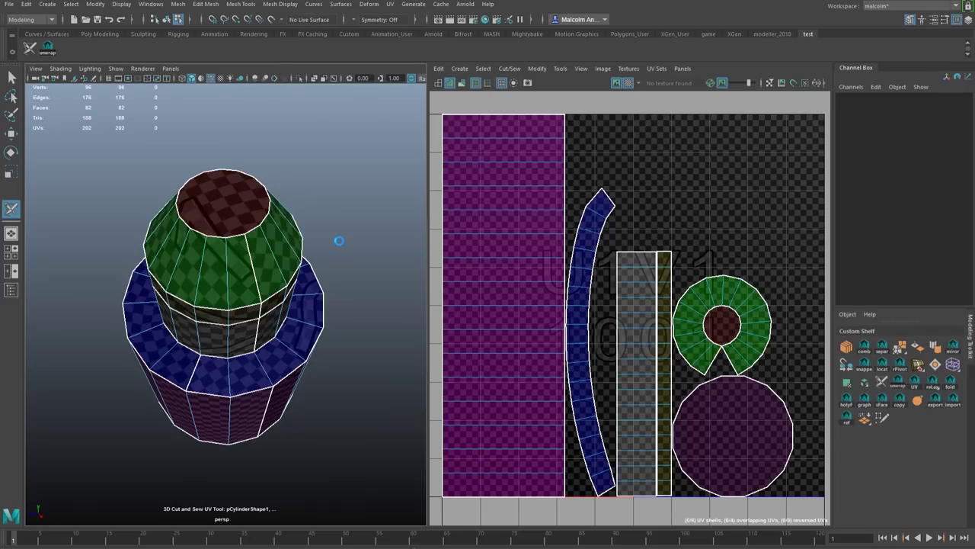
pyautogui.hotkey('ctrl', 'l')
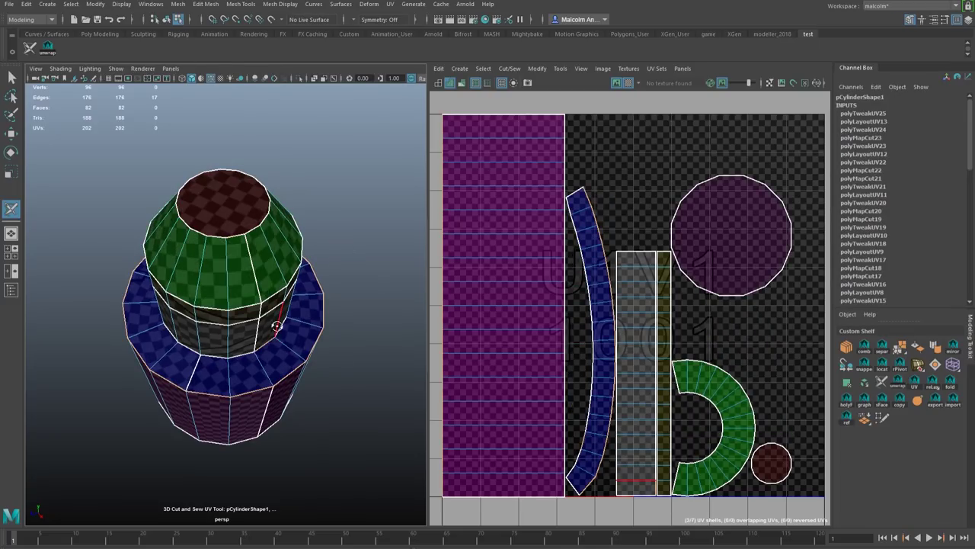
# - Cut a second sloping edge on the tapered section to split it into two arc-shaped shells, and unwrap the layout
pyautogui.keyDown('alt'); pyautogui.moveTo(320, 328); pyautogui.dragTo(249, 374); pyautogui.keyUp('alt')
pyautogui.click(315, 332)
pyautogui.hotkey('ctrl', 'l')
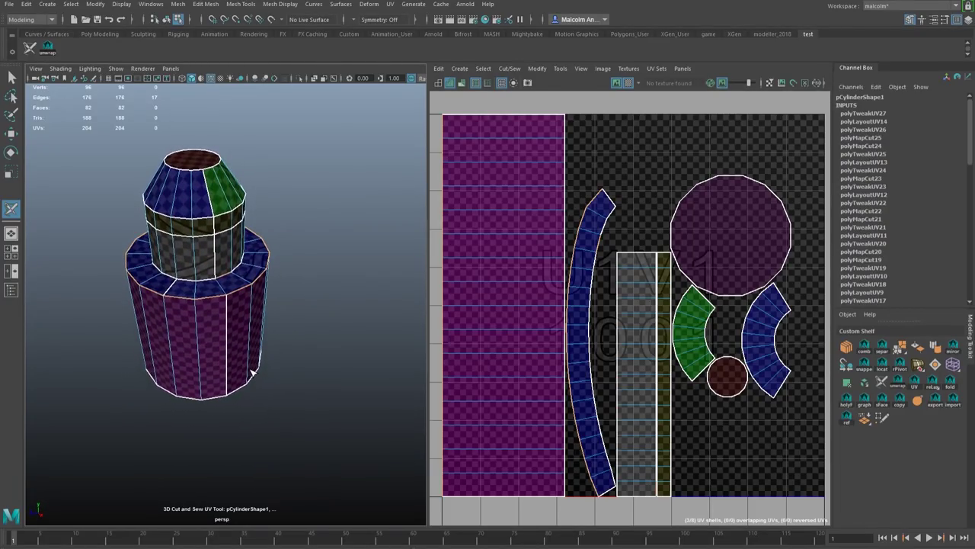
pyautogui.moveTo(211, 316)
pyautogui.keyDown('alt'); pyautogui.mouseDown()
pyautogui.moveTo(263, 333)
pyautogui.moveTo(325, 327)
pyautogui.moveTo(226, 322)
pyautogui.mouseUp(); pyautogui.keyUp('alt')
pyautogui.keyDown('alt'); pyautogui.moveTo(226, 322); pyautogui.dragTo(263, 314, button='right'); pyautogui.keyUp('alt')
pyautogui.keyDown('alt'); pyautogui.moveTo(263, 315); pyautogui.dragTo(252, 333); pyautogui.keyUp('alt')
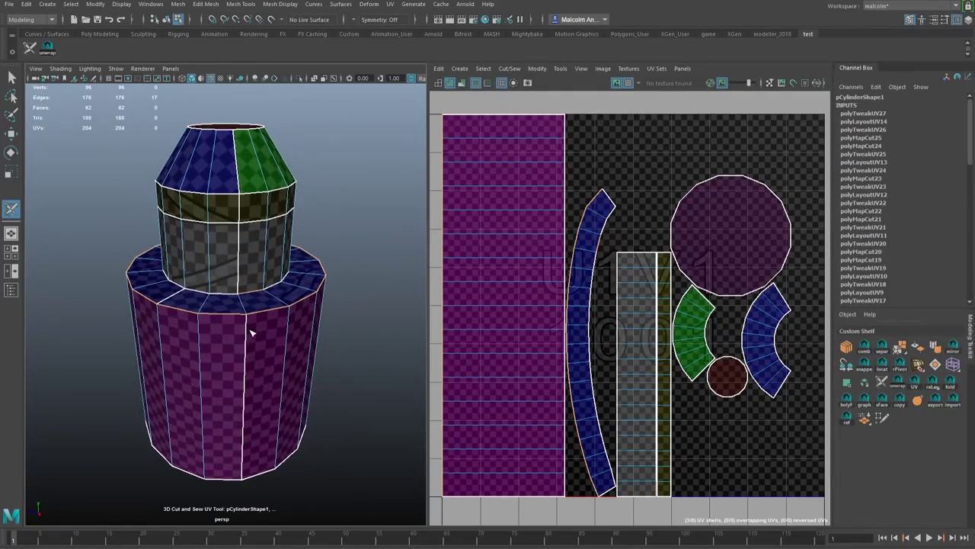